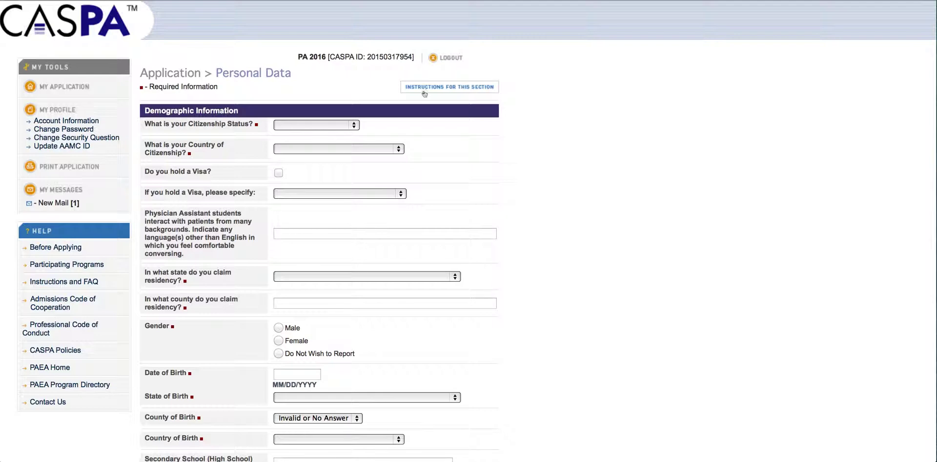
Read the Personal Data help notes in an enlarged window, then close them
{"action": "left_click", "coordinate": [426, 88]}
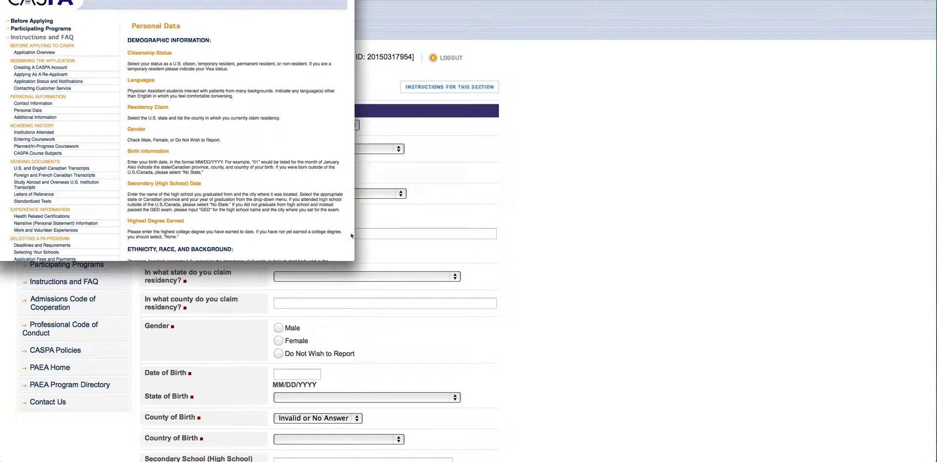
{"action": "left_click_drag", "start_coordinate": [354, 260], "coordinate": [541, 401]}
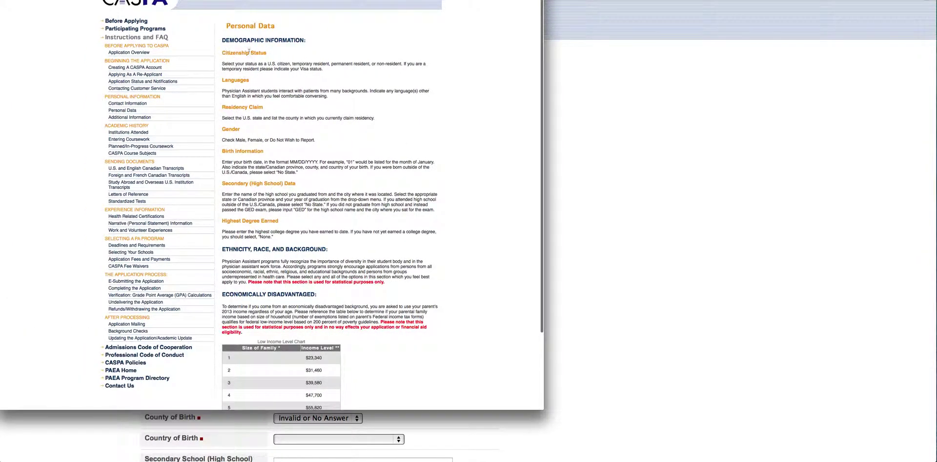
{"action": "scroll", "coordinate": [262, 195], "scroll_direction": "down", "scroll_amount": 5}
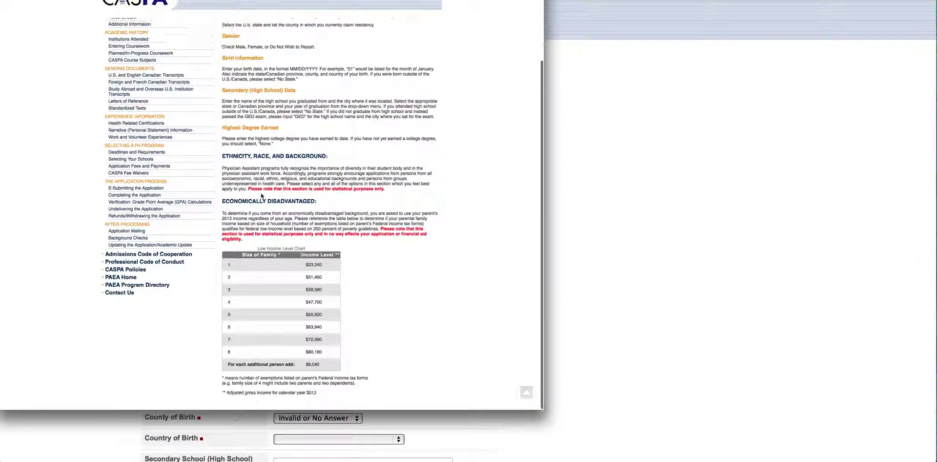
{"action": "scroll", "coordinate": [262, 196], "scroll_direction": "up", "scroll_amount": 5}
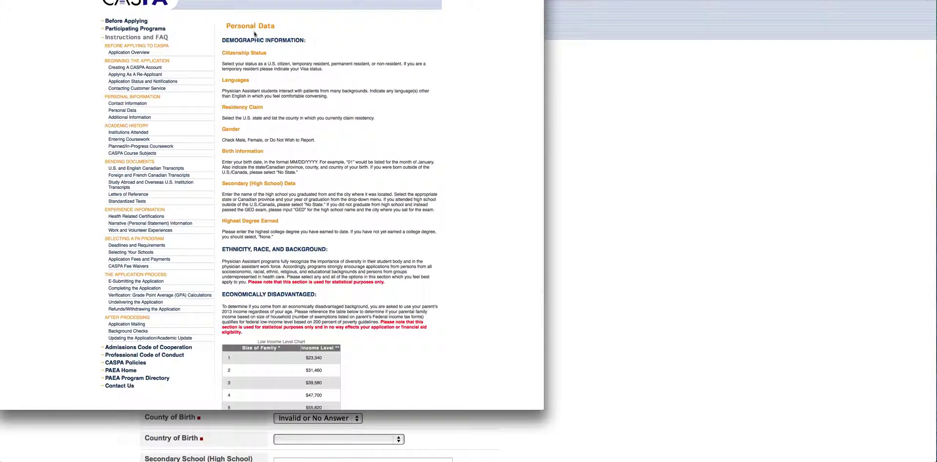
{"action": "key", "text": "super+w"}
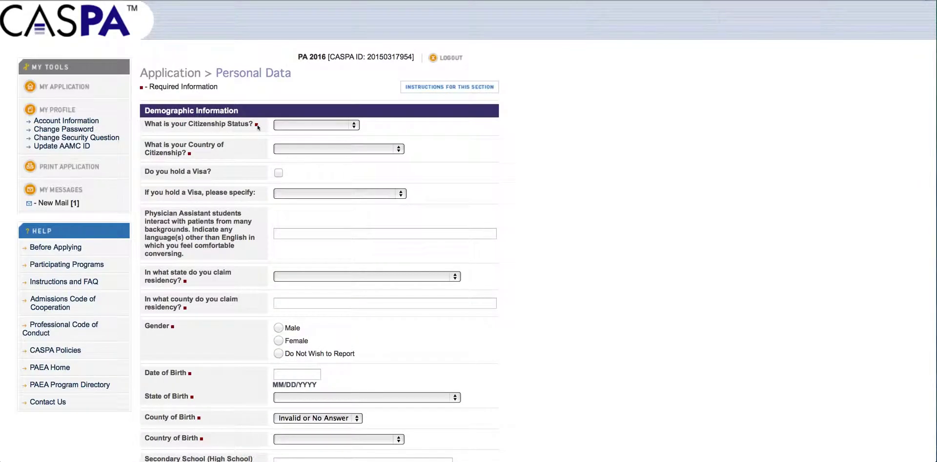
Set citizenship status to U.S. Citizen and country of citizenship to United States
{"action": "left_click", "coordinate": [311, 125]}
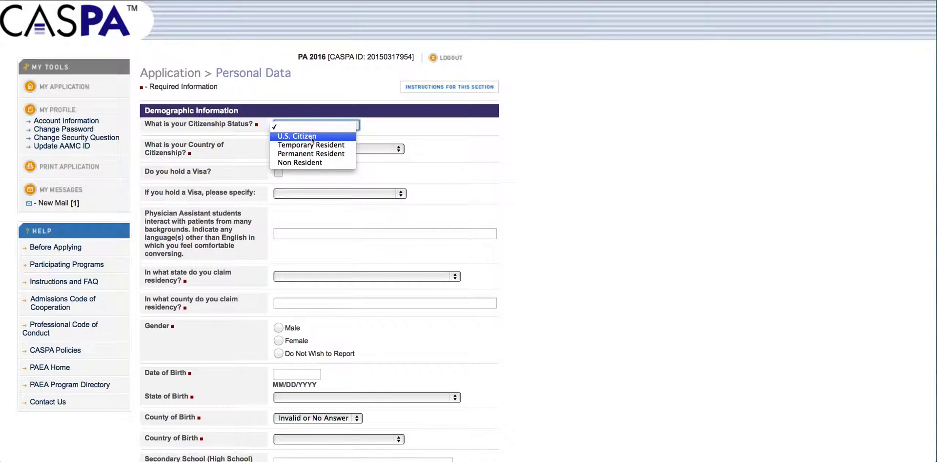
{"action": "left_click", "coordinate": [311, 139]}
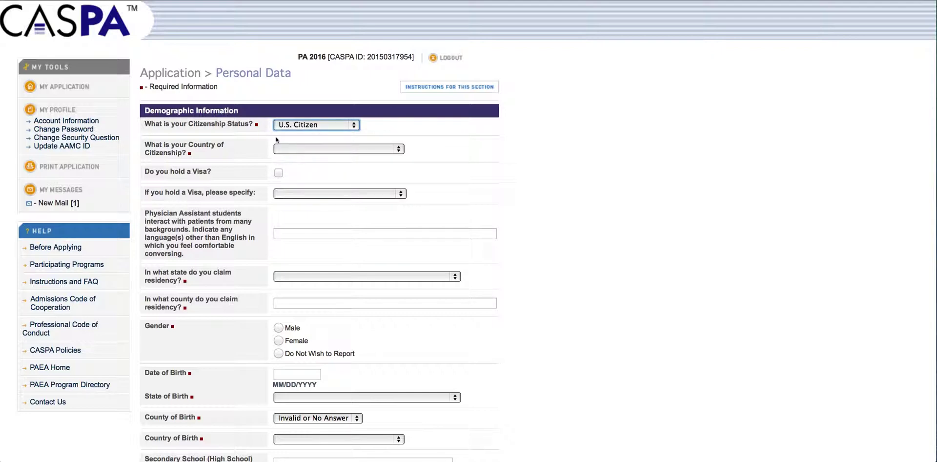
{"action": "left_click", "coordinate": [344, 149]}
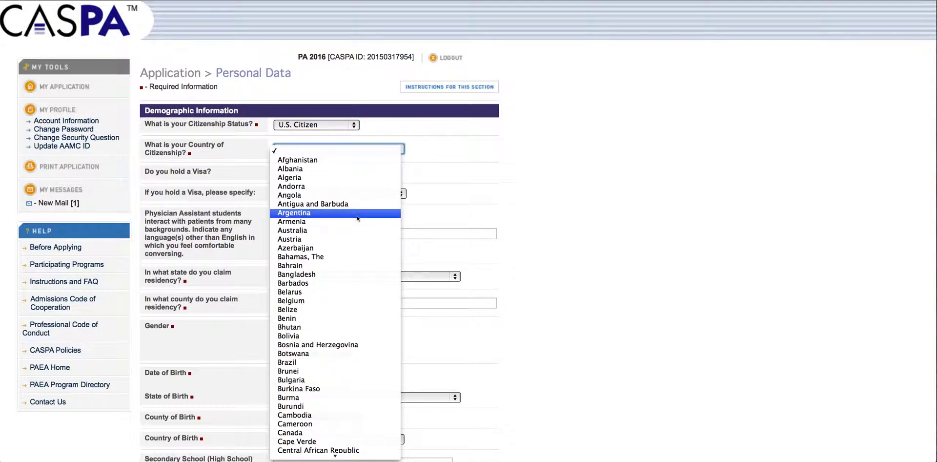
{"action": "scroll", "coordinate": [358, 218], "scroll_direction": "down", "scroll_amount": 20}
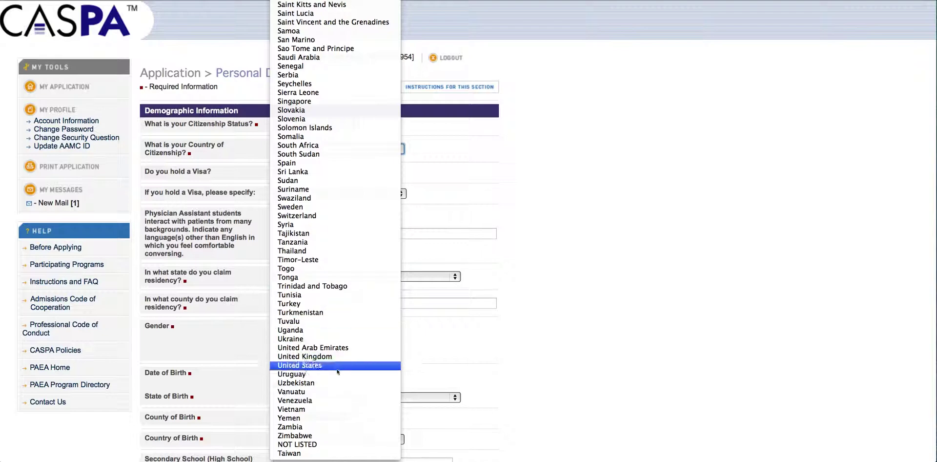
{"action": "left_click", "coordinate": [328, 365]}
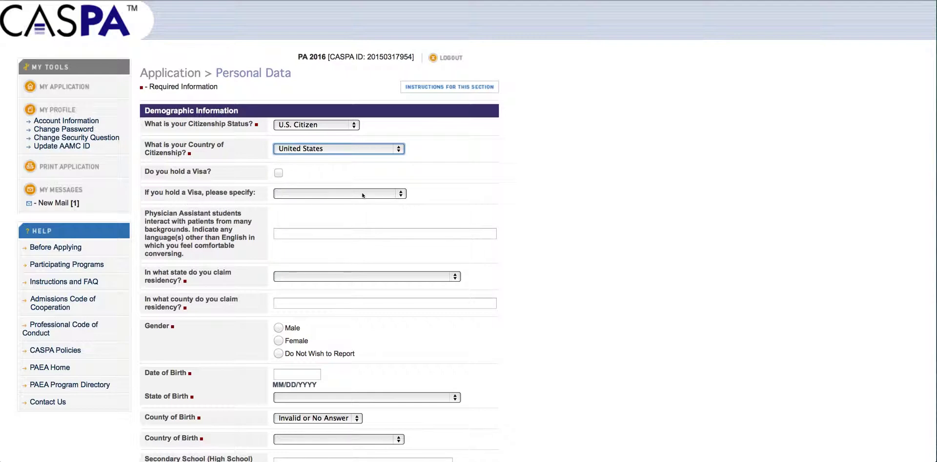
{"action": "scroll", "coordinate": [368, 194], "scroll_direction": "down", "scroll_amount": 2}
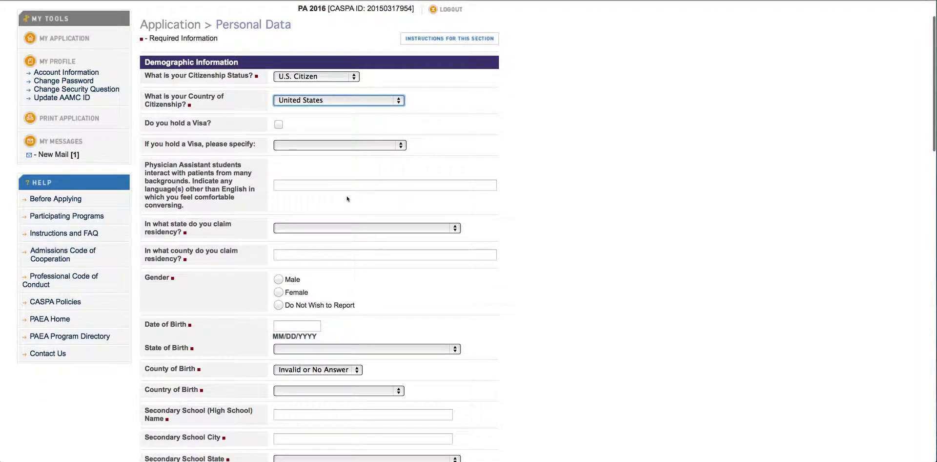
{"action": "scroll", "coordinate": [347, 198], "scroll_direction": "down", "scroll_amount": 1}
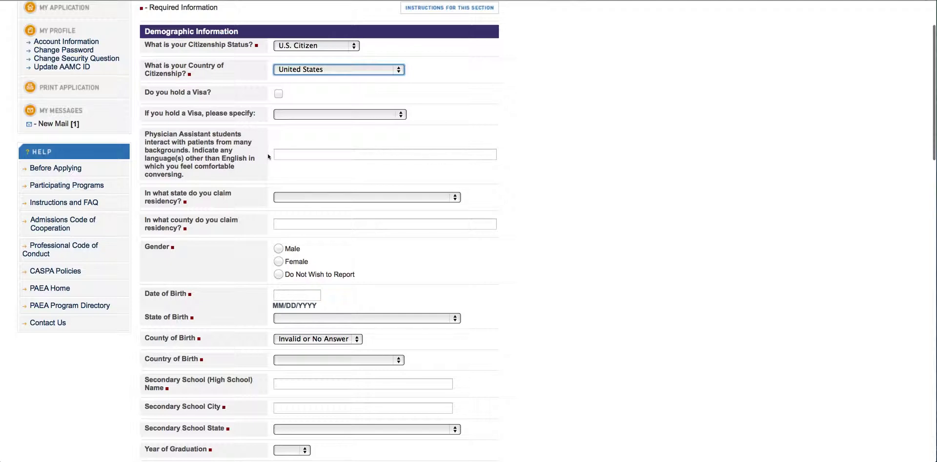
Answer the other-languages question with 'Spanish, Farsi'
{"action": "left_click", "coordinate": [404, 153]}
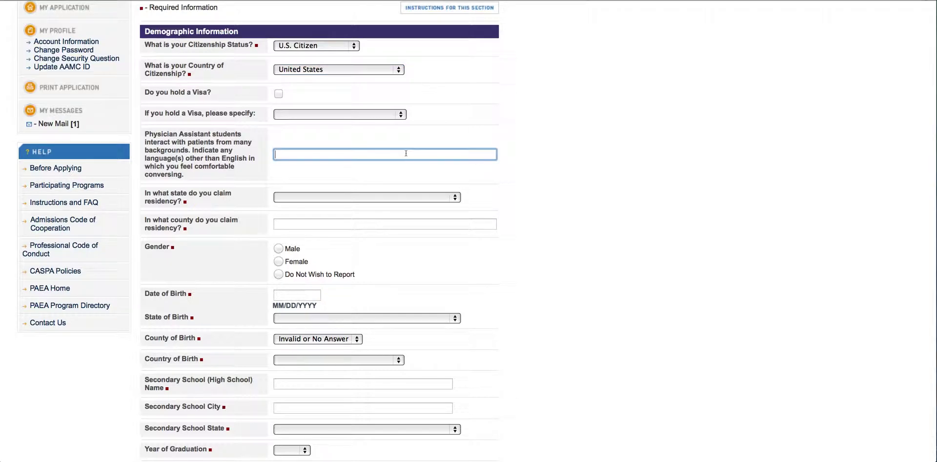
{"action": "type", "text": "Spanish, Farsi"}
{"action": "scroll", "coordinate": [207, 201], "scroll_direction": "down", "scroll_amount": 2}
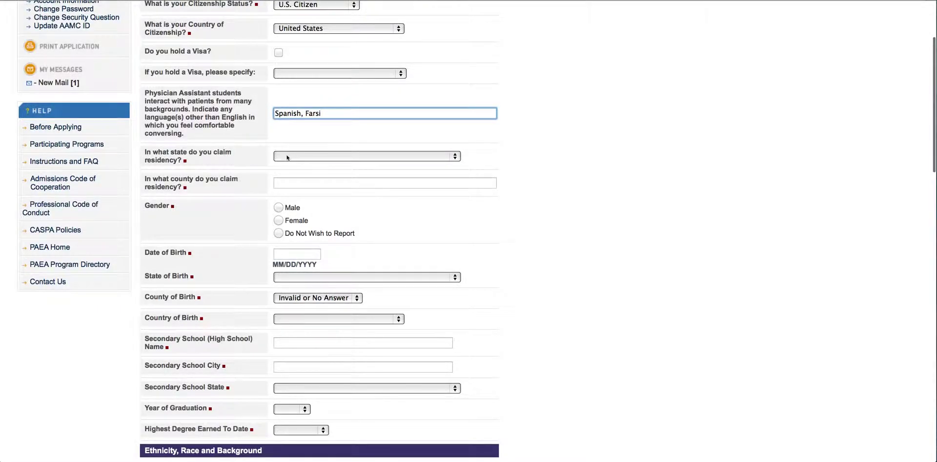
Choose California as the state of residency
{"action": "left_click", "coordinate": [286, 156]}
{"action": "left_click", "coordinate": [318, 273]}
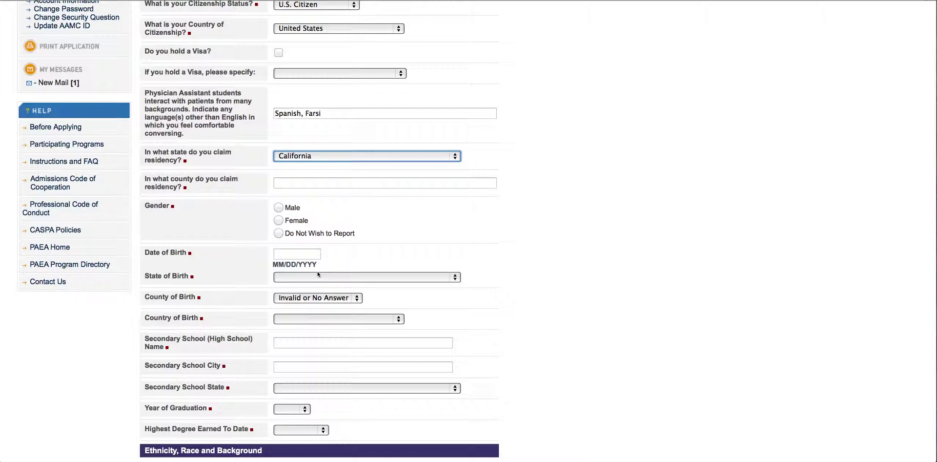
{"action": "scroll", "coordinate": [298, 170], "scroll_direction": "down", "scroll_amount": 2}
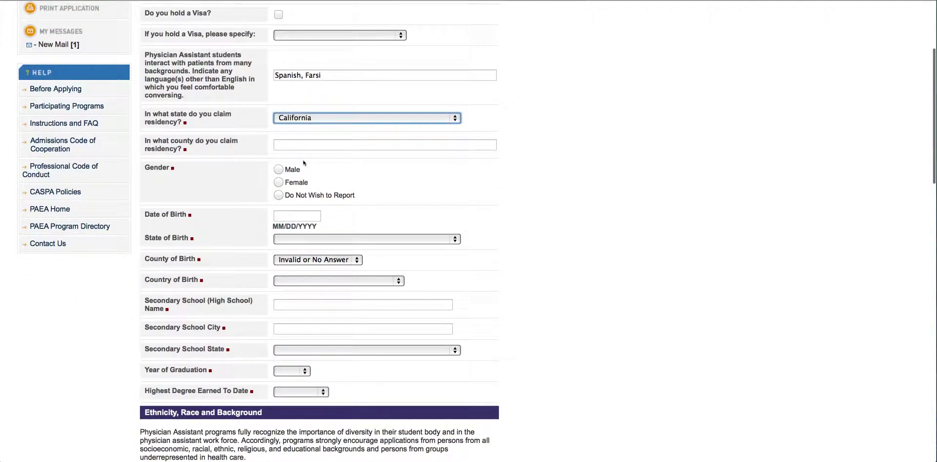
{"action": "left_click_drag", "start_coordinate": [171, 142], "coordinate": [194, 142]}
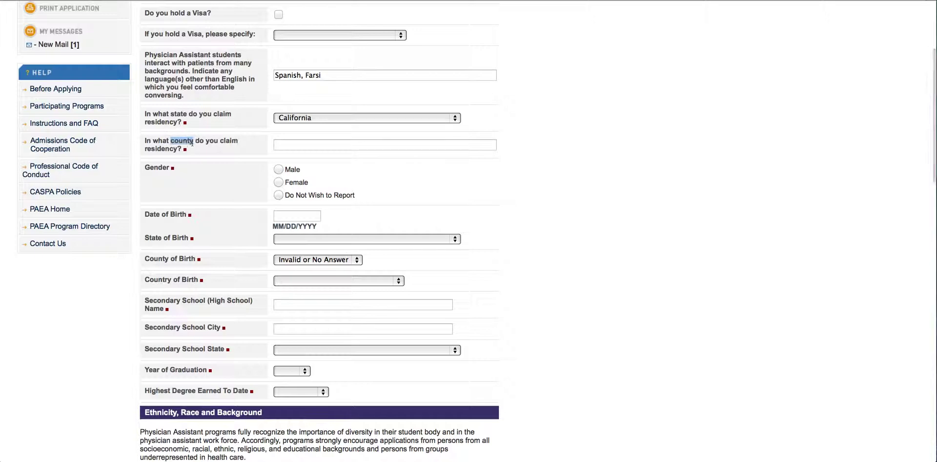
{"action": "left_click", "coordinate": [280, 144]}
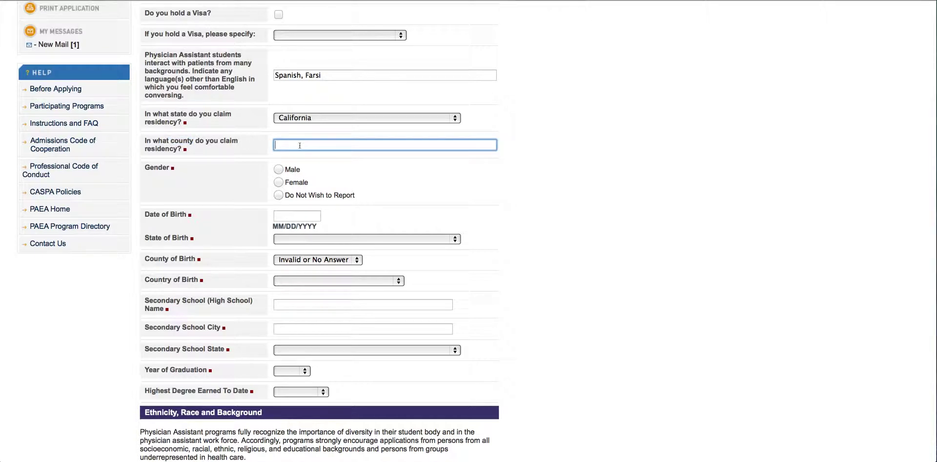
{"action": "type", "text": "Orange County"}
{"action": "scroll", "coordinate": [303, 145], "scroll_direction": "down", "scroll_amount": 1}
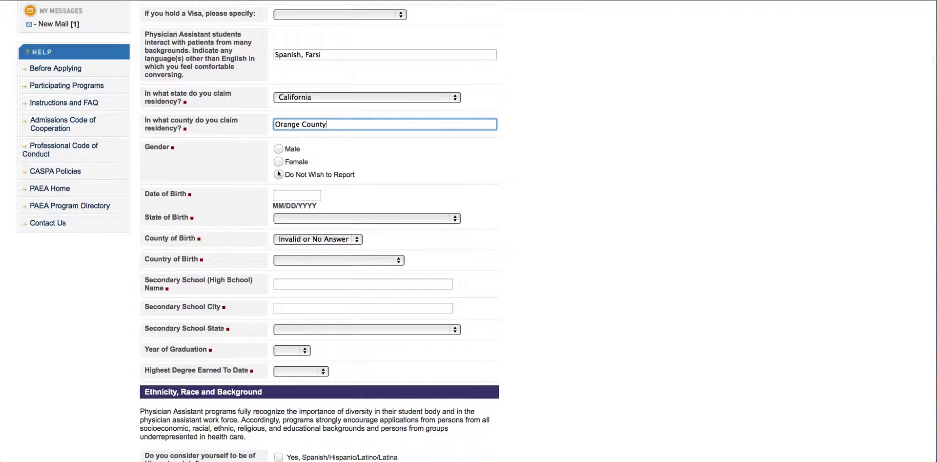
{"action": "left_click", "coordinate": [289, 163]}
{"action": "scroll", "coordinate": [301, 173], "scroll_direction": "down", "scroll_amount": 1}
{"action": "left_click", "coordinate": [309, 184]}
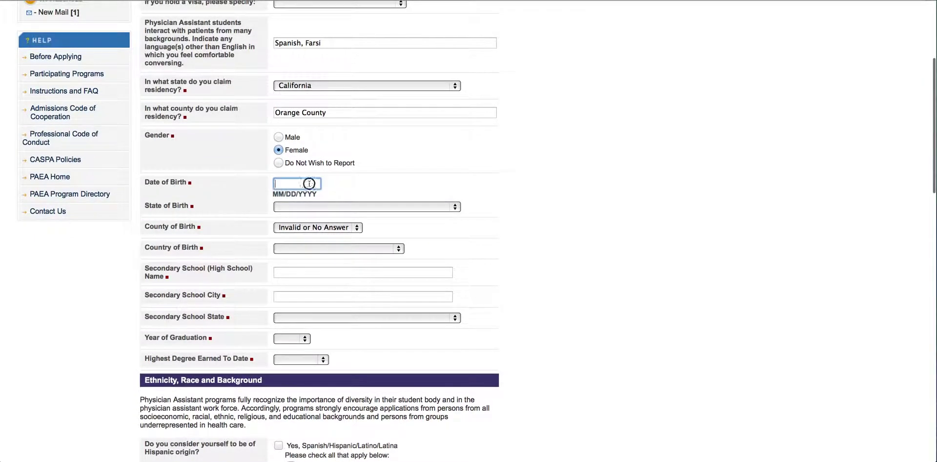
{"action": "type", "text": "09/"}
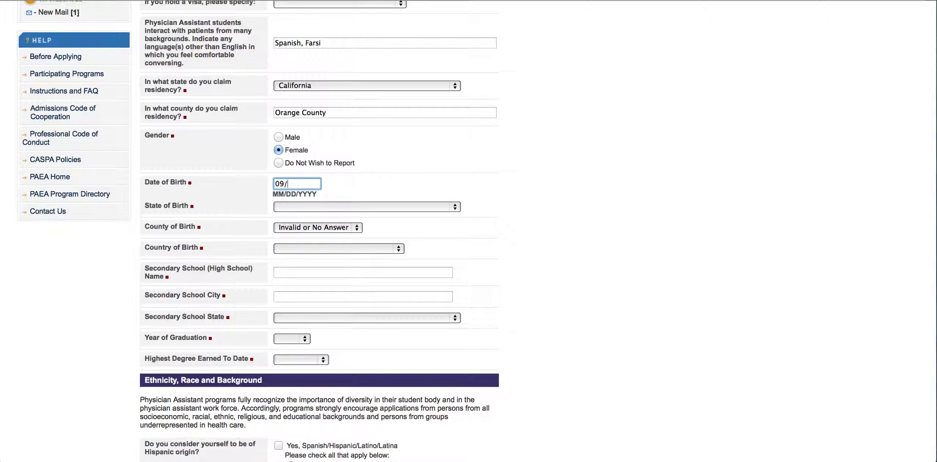
{"action": "type", "text": "25/89"}
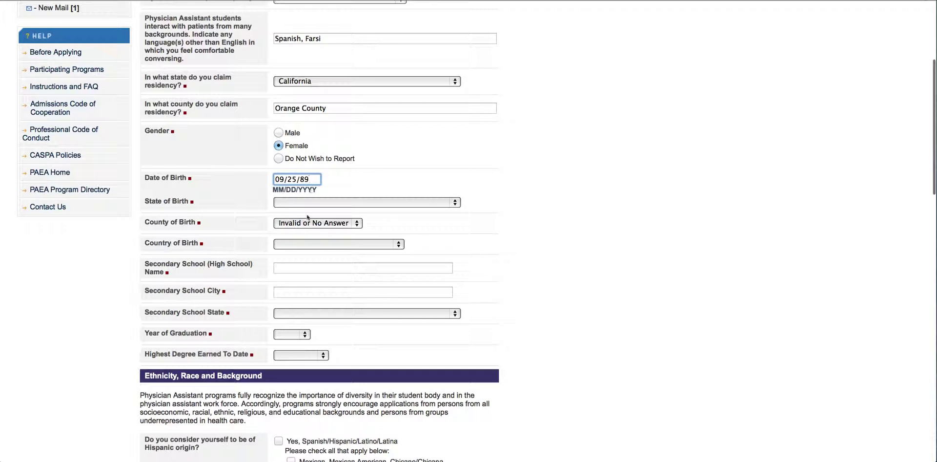
Set state of birth to California and county of birth to Orange County
{"action": "scroll", "coordinate": [293, 190], "scroll_direction": "down", "scroll_amount": 2}
{"action": "left_click", "coordinate": [293, 191]}
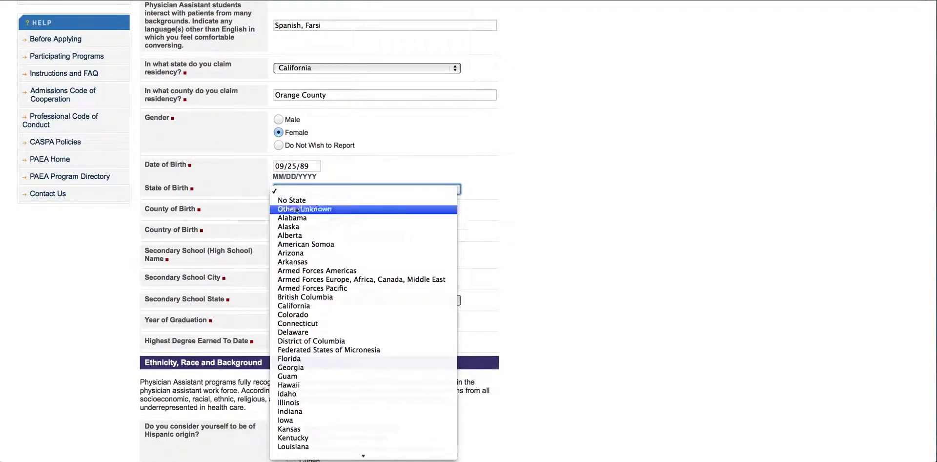
{"action": "left_click", "coordinate": [308, 307]}
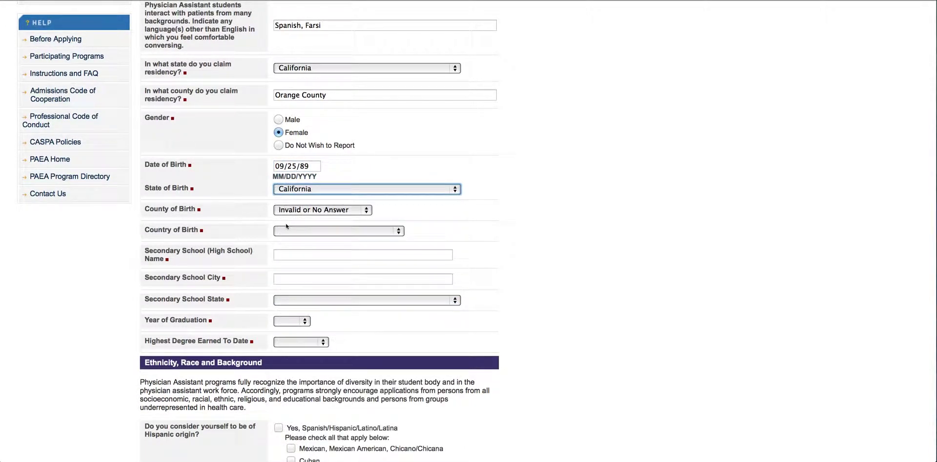
{"action": "left_click", "coordinate": [299, 211]}
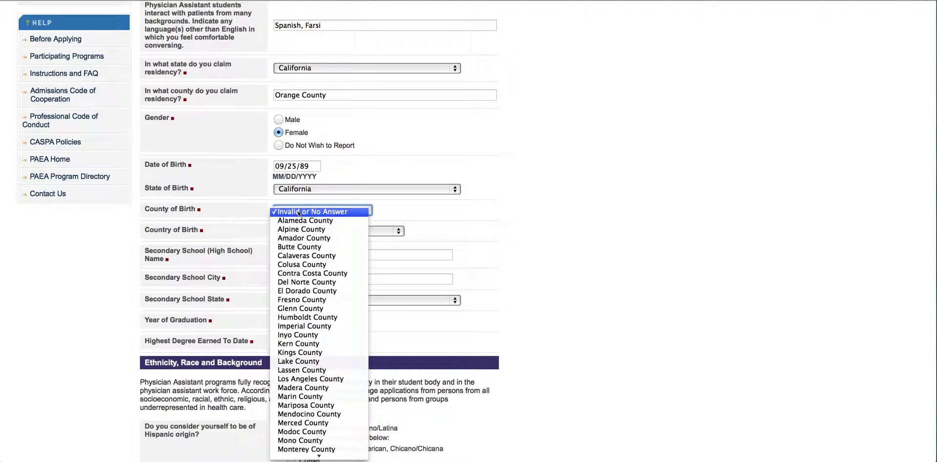
{"action": "scroll", "coordinate": [298, 239], "scroll_direction": "down", "scroll_amount": 2}
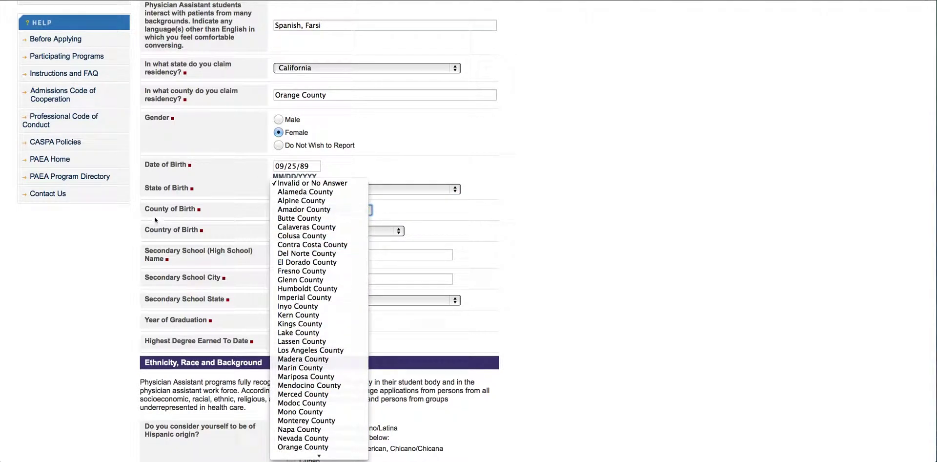
{"action": "scroll", "coordinate": [302, 238], "scroll_direction": "down", "scroll_amount": 3}
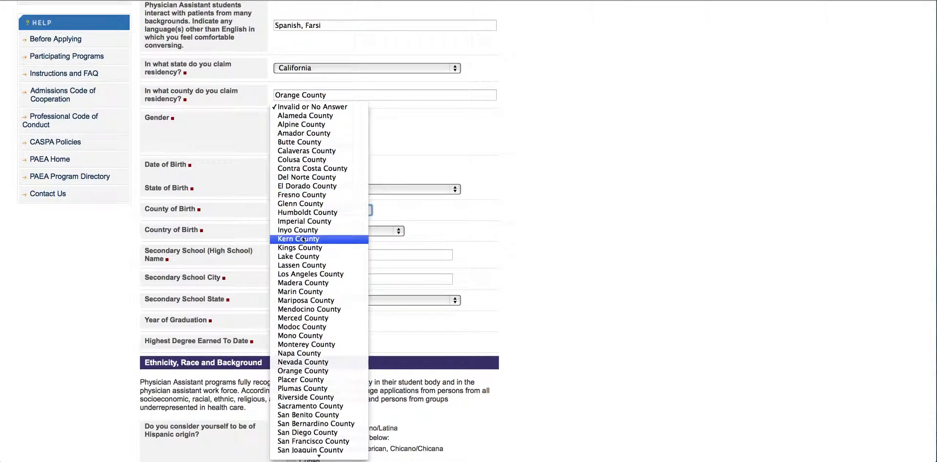
{"action": "scroll", "coordinate": [302, 239], "scroll_direction": "down", "scroll_amount": 5}
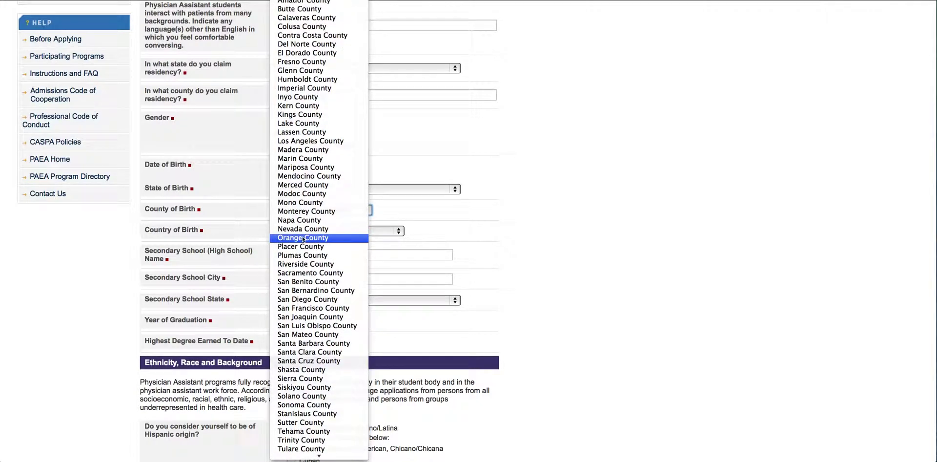
{"action": "scroll", "coordinate": [303, 239], "scroll_direction": "down", "scroll_amount": 2}
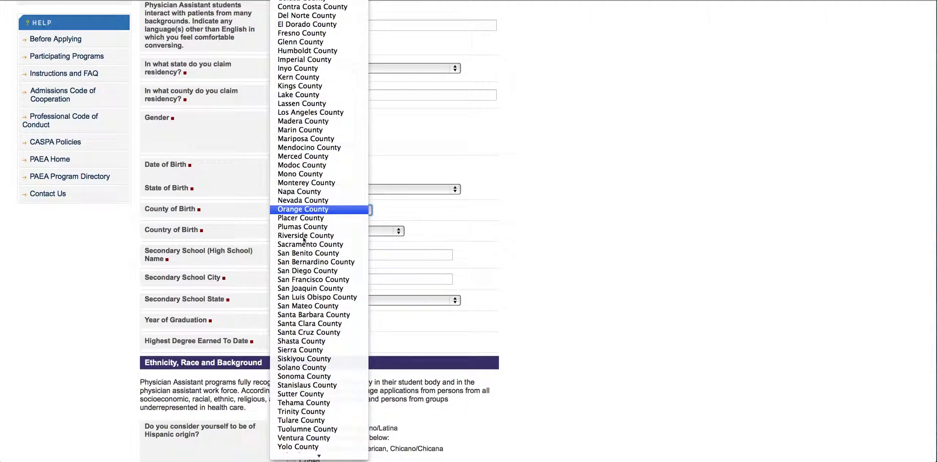
{"action": "left_click", "coordinate": [302, 210]}
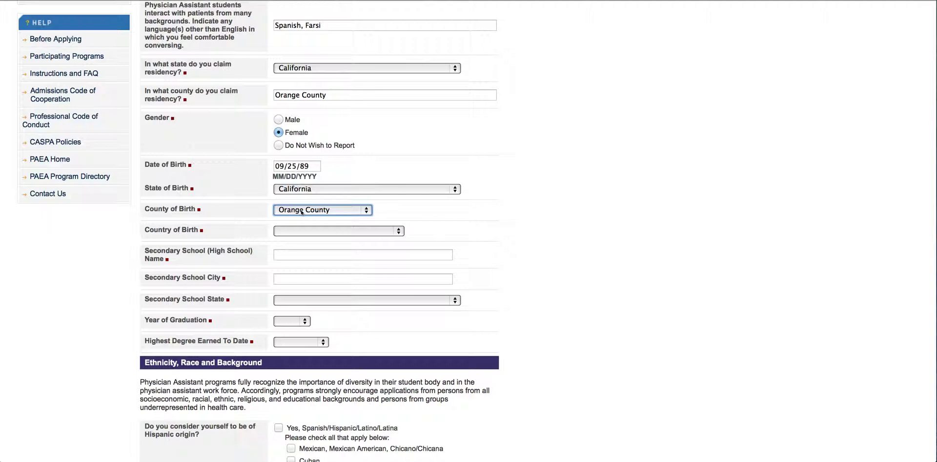
Choose United States as the country of birth
{"action": "left_click", "coordinate": [292, 231]}
{"action": "scroll", "coordinate": [308, 246], "scroll_direction": "down", "scroll_amount": 15}
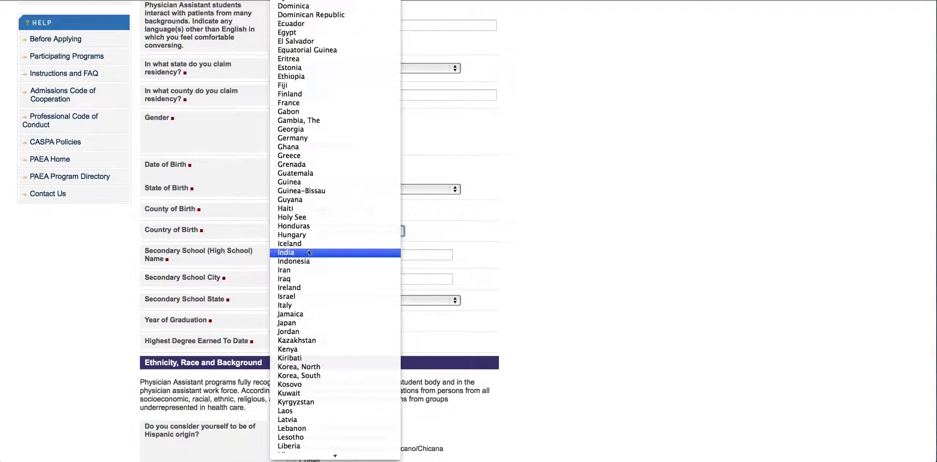
{"action": "scroll", "coordinate": [311, 248], "scroll_direction": "down", "scroll_amount": 5}
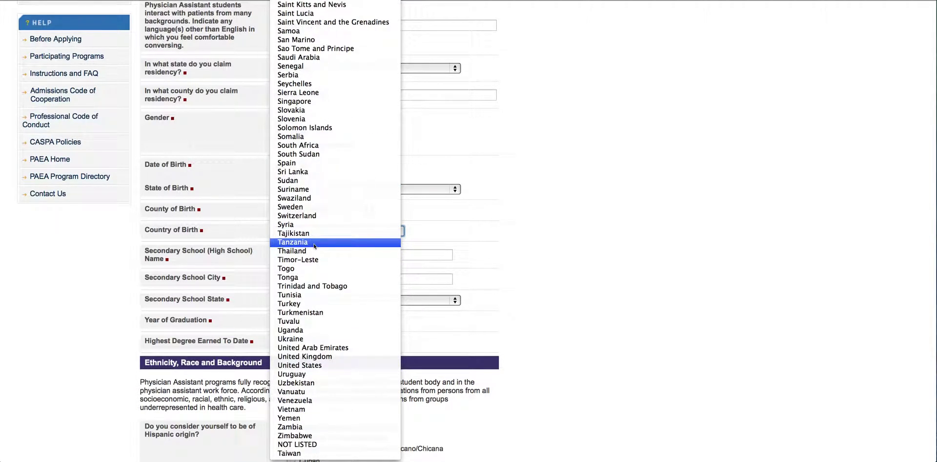
{"action": "left_click", "coordinate": [317, 360]}
{"action": "left_click", "coordinate": [284, 253]}
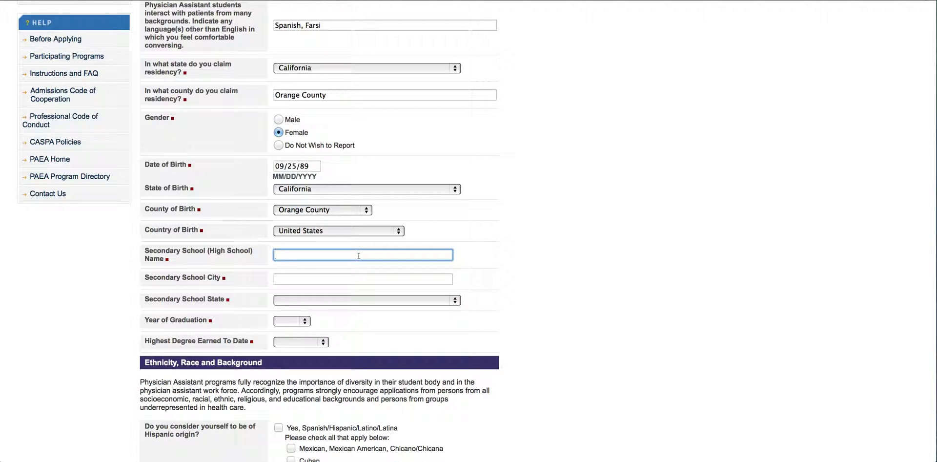
Enter secondary school Cornelia Connelly High School, city Anaheim, state California
{"action": "type", "text": "Cornelia Connelly High School"}
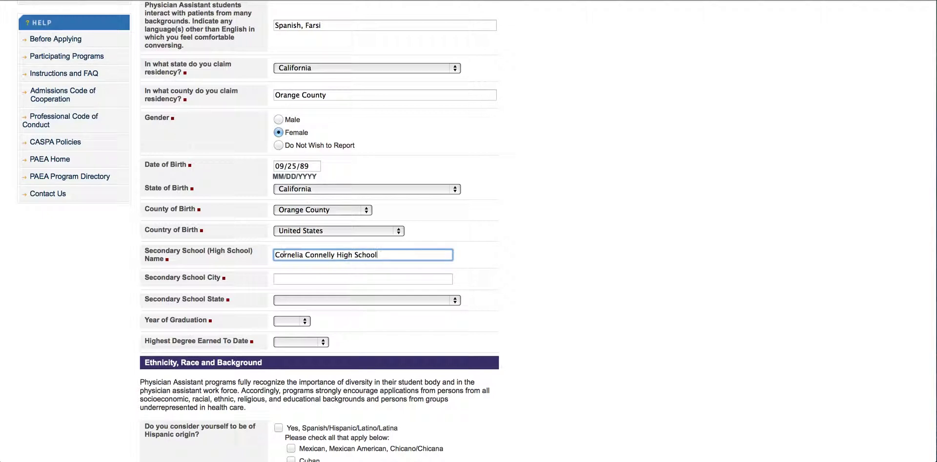
{"action": "left_click", "coordinate": [293, 279]}
{"action": "type", "text": "Anaheim"}
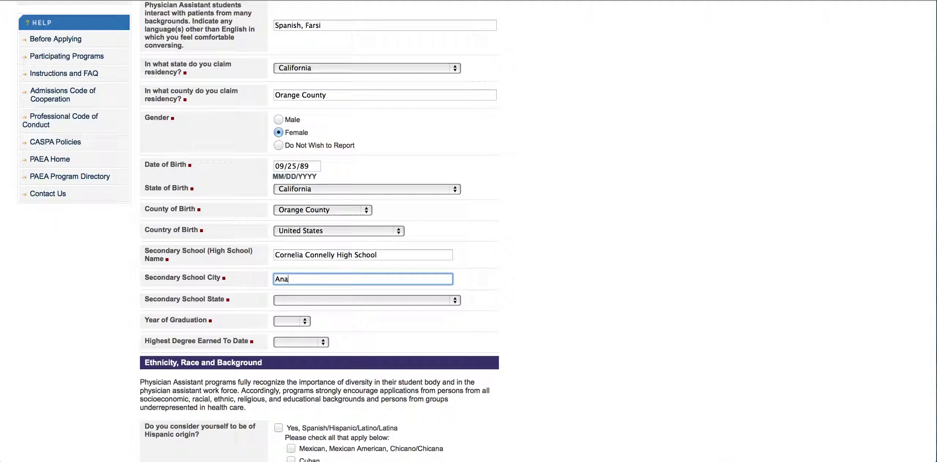
{"action": "left_click", "coordinate": [298, 301]}
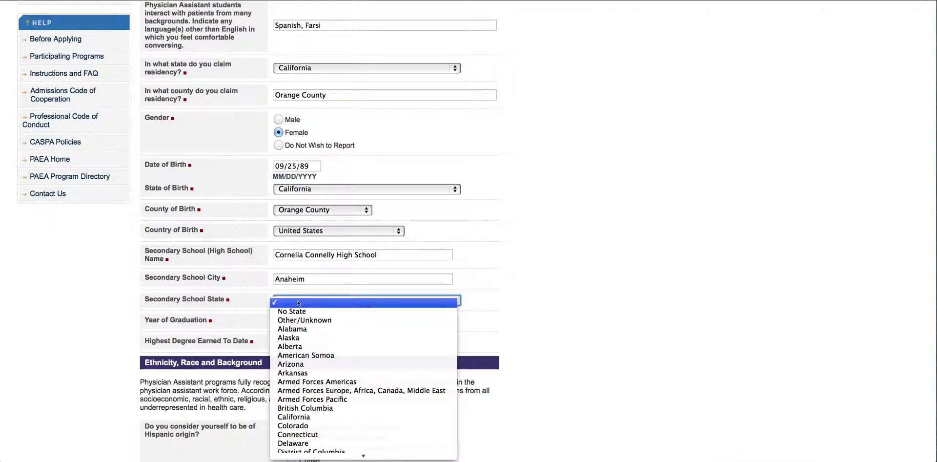
{"action": "left_click", "coordinate": [312, 418]}
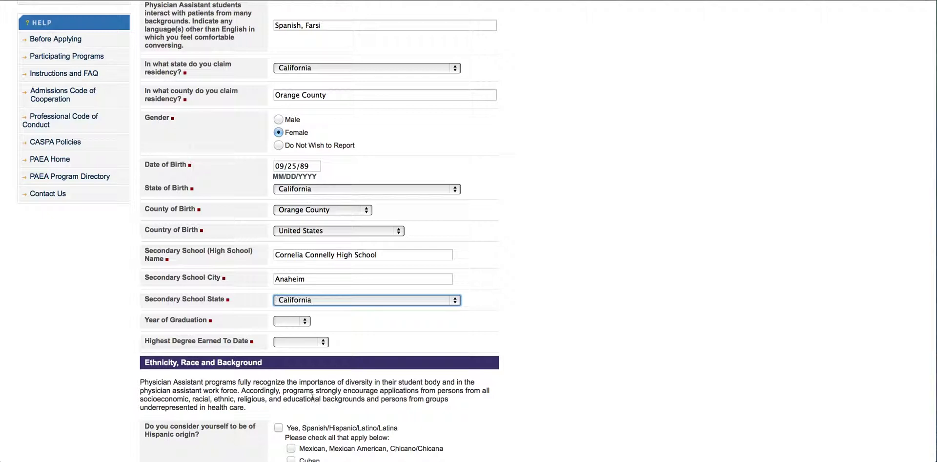
{"action": "left_click", "coordinate": [293, 321]}
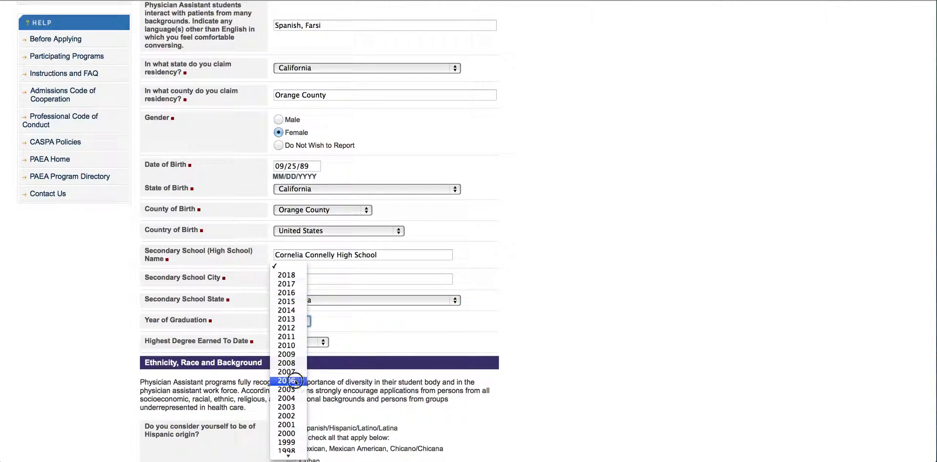
Choose 2006 as graduation year and Bachelor's as highest degree earned
{"action": "left_click", "coordinate": [292, 381]}
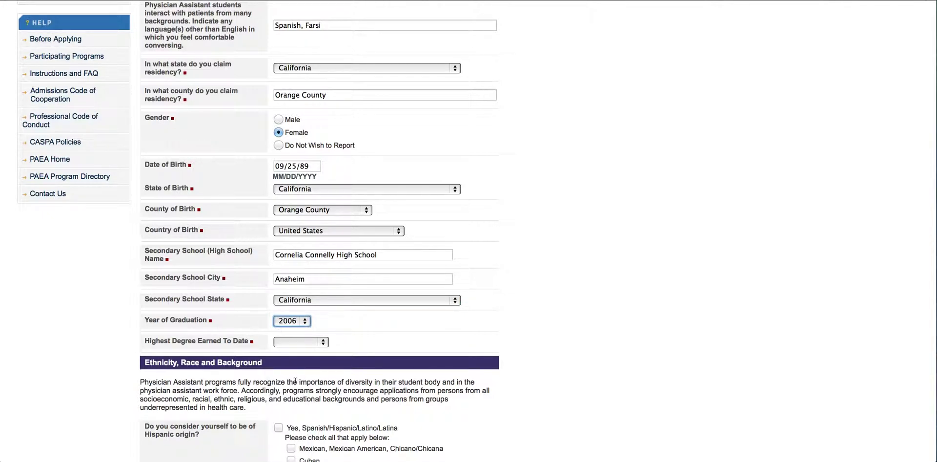
{"action": "left_click", "coordinate": [292, 345]}
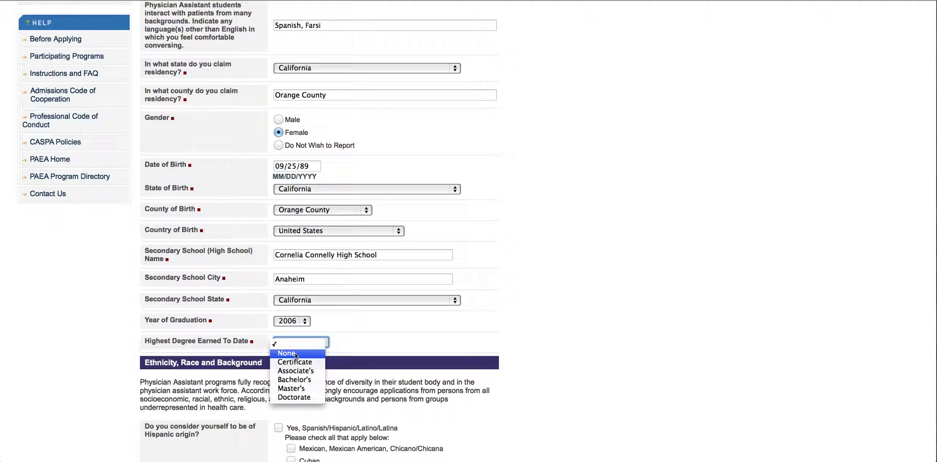
{"action": "left_click", "coordinate": [298, 380]}
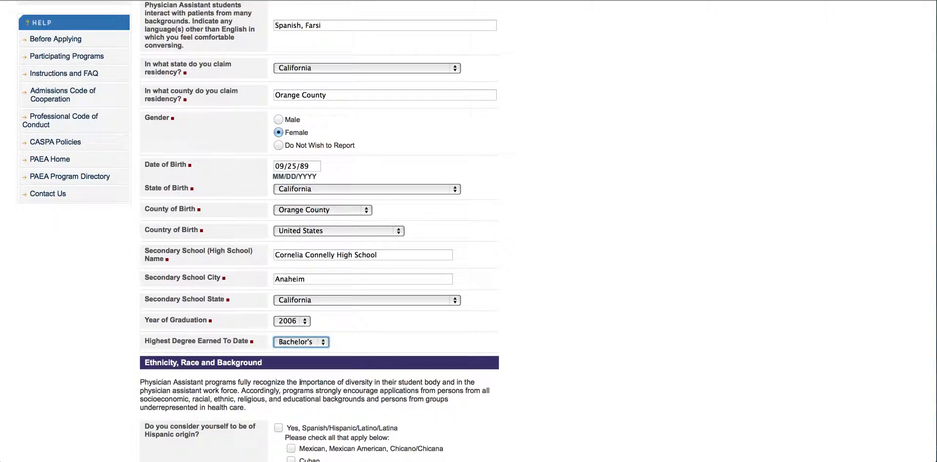
{"action": "scroll", "coordinate": [300, 382], "scroll_direction": "down", "scroll_amount": 5}
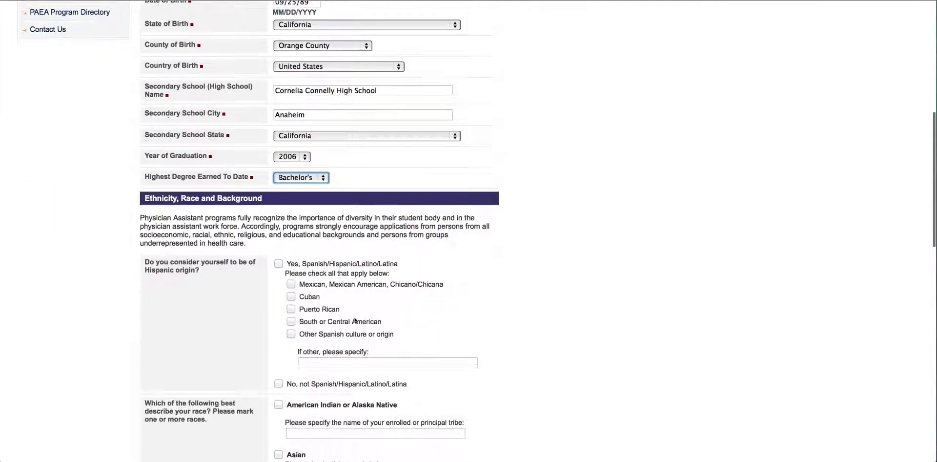
{"action": "scroll", "coordinate": [355, 320], "scroll_direction": "down", "scroll_amount": 4}
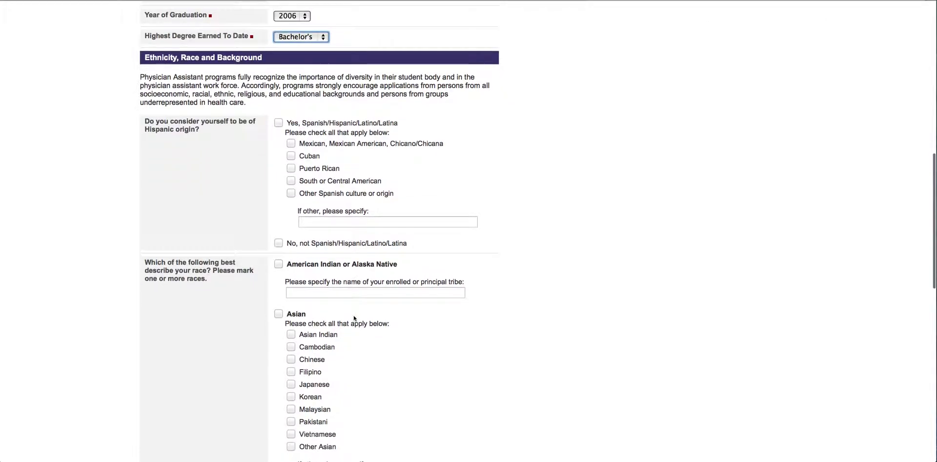
{"action": "scroll", "coordinate": [355, 319], "scroll_direction": "down", "scroll_amount": 1}
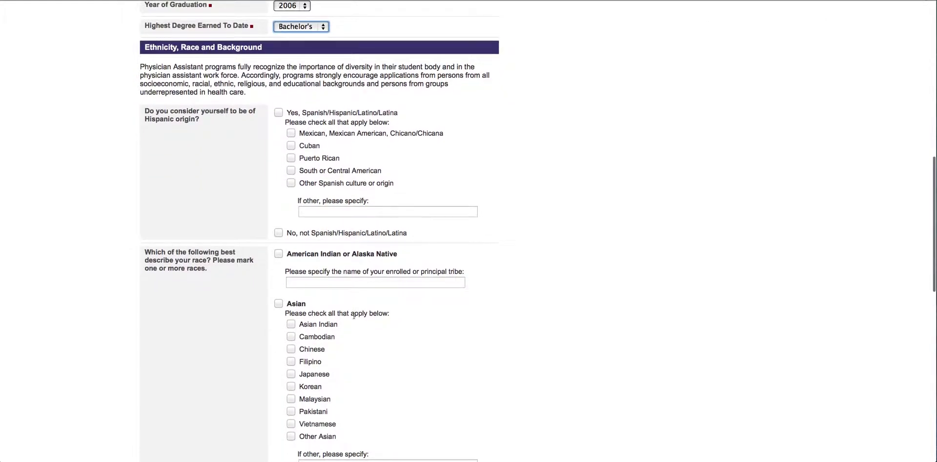
{"action": "scroll", "coordinate": [354, 317], "scroll_direction": "up", "scroll_amount": 15}
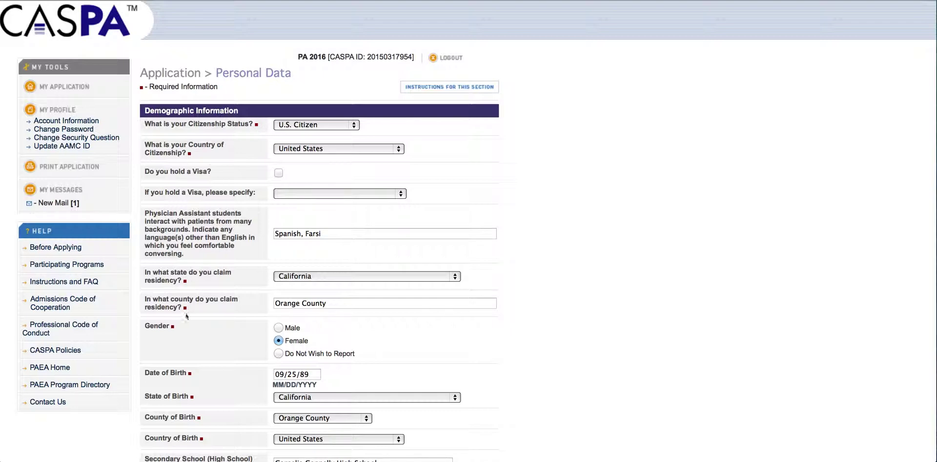
{"action": "scroll", "coordinate": [202, 290], "scroll_direction": "down", "scroll_amount": 1}
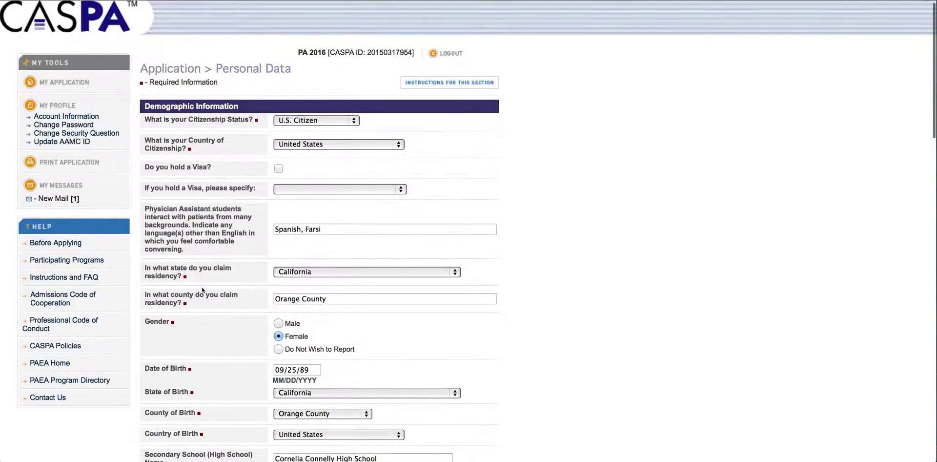
{"action": "scroll", "coordinate": [219, 228], "scroll_direction": "down", "scroll_amount": 7}
{"action": "scroll", "coordinate": [219, 228], "scroll_direction": "down", "scroll_amount": 3}
{"action": "scroll", "coordinate": [219, 203], "scroll_direction": "down", "scroll_amount": 14}
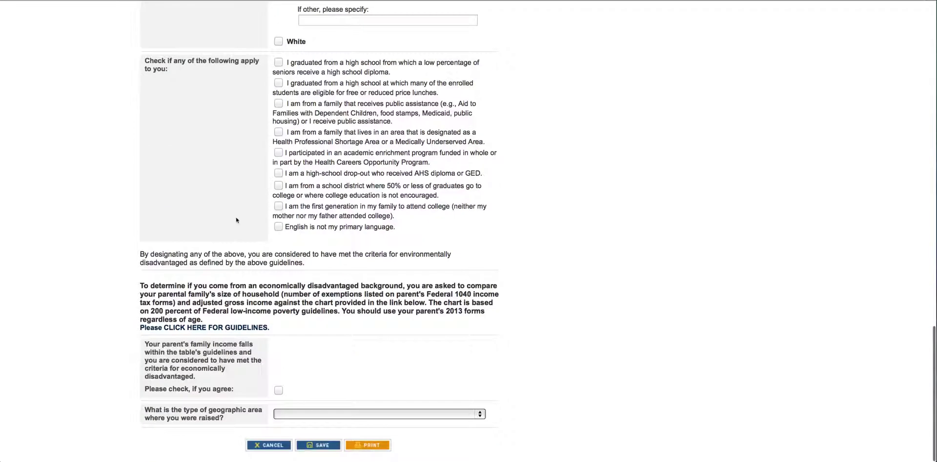
{"action": "scroll", "coordinate": [235, 220], "scroll_direction": "up", "scroll_amount": 14}
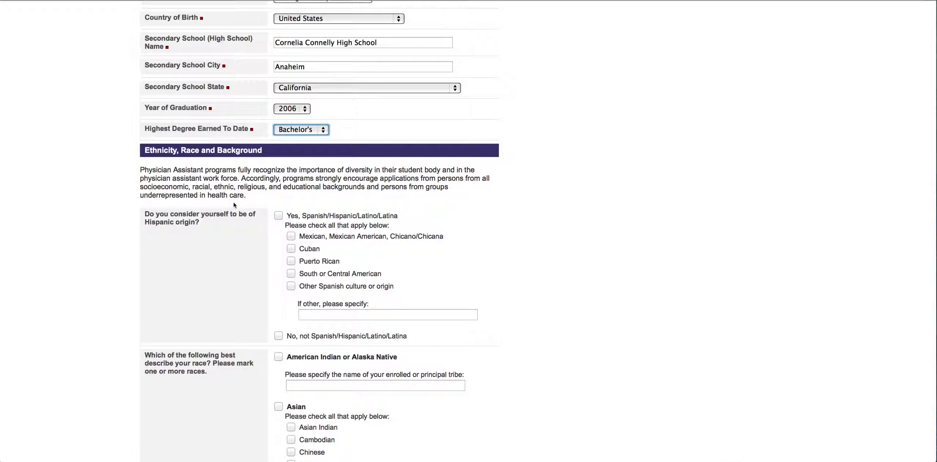
{"action": "scroll", "coordinate": [234, 205], "scroll_direction": "down", "scroll_amount": 12}
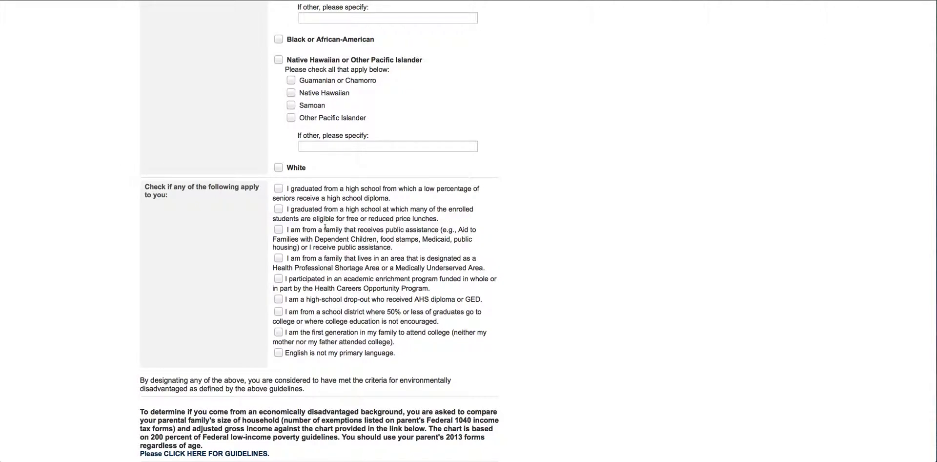
{"action": "scroll", "coordinate": [325, 227], "scroll_direction": "down", "scroll_amount": 1}
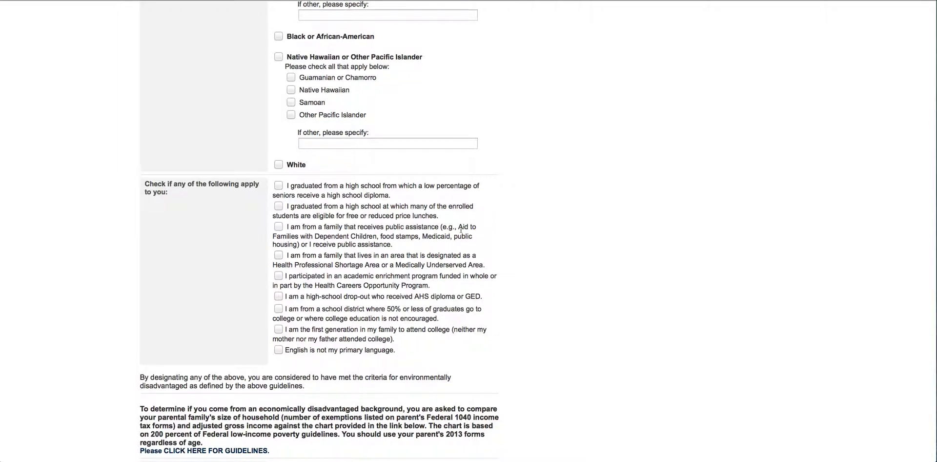
{"action": "scroll", "coordinate": [461, 230], "scroll_direction": "up", "scroll_amount": 15}
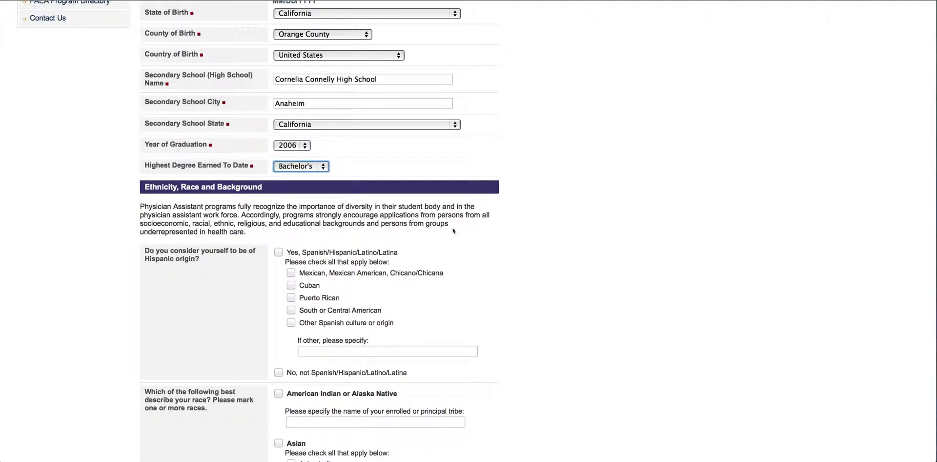
{"action": "scroll", "coordinate": [454, 230], "scroll_direction": "down", "scroll_amount": 2}
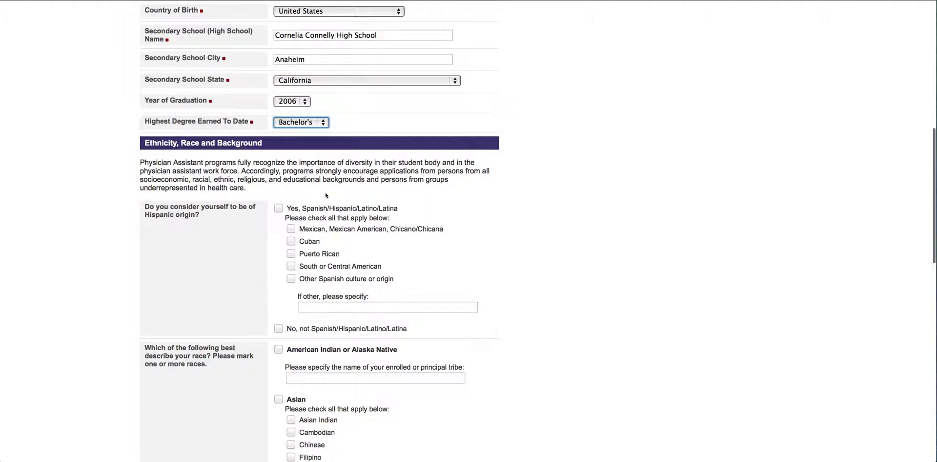
{"action": "scroll", "coordinate": [317, 195], "scroll_direction": "down", "scroll_amount": 1}
{"action": "scroll", "coordinate": [318, 194], "scroll_direction": "down", "scroll_amount": 5}
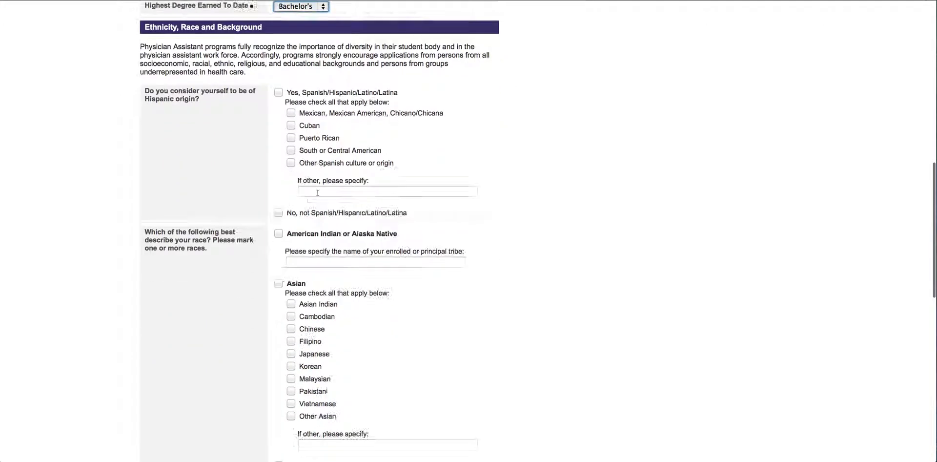
{"action": "scroll", "coordinate": [318, 193], "scroll_direction": "down", "scroll_amount": 3}
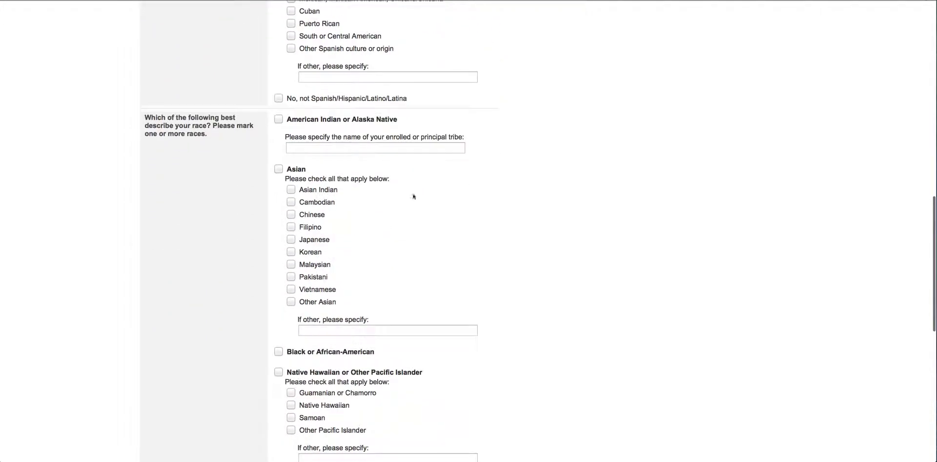
{"action": "scroll", "coordinate": [348, 213], "scroll_direction": "down", "scroll_amount": 10}
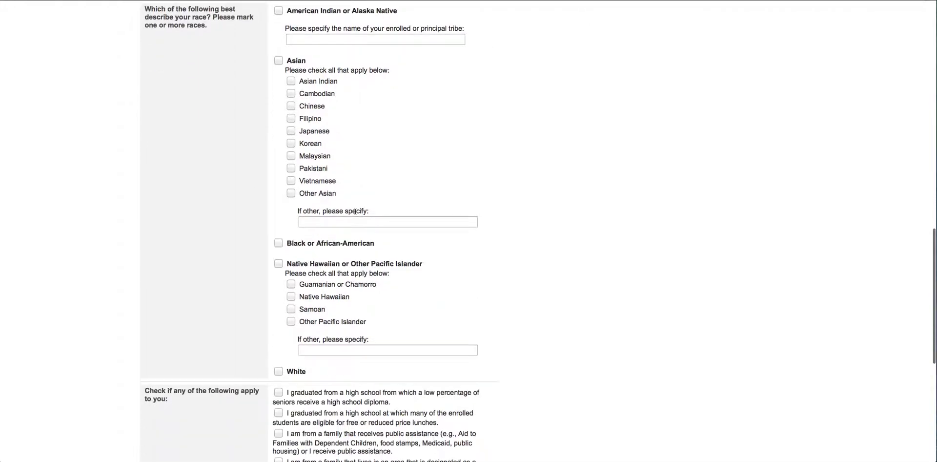
{"action": "scroll", "coordinate": [355, 211], "scroll_direction": "down", "scroll_amount": 1}
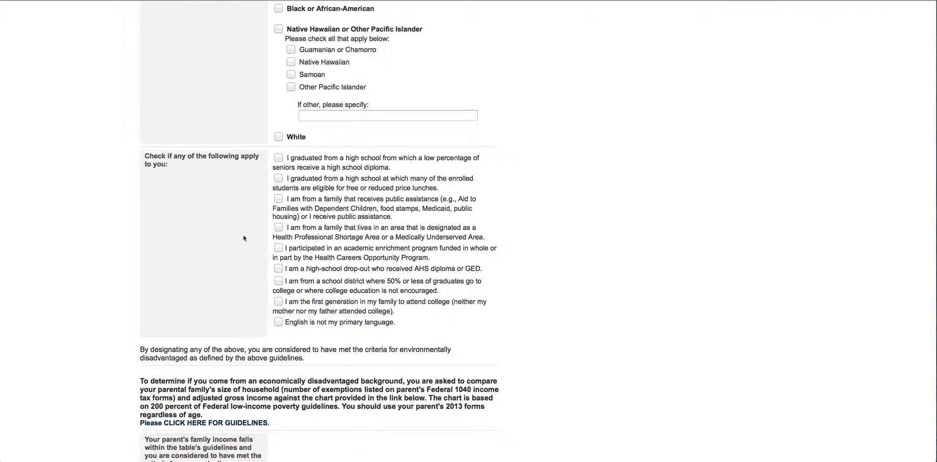
{"action": "scroll", "coordinate": [288, 177], "scroll_direction": "down", "scroll_amount": 4}
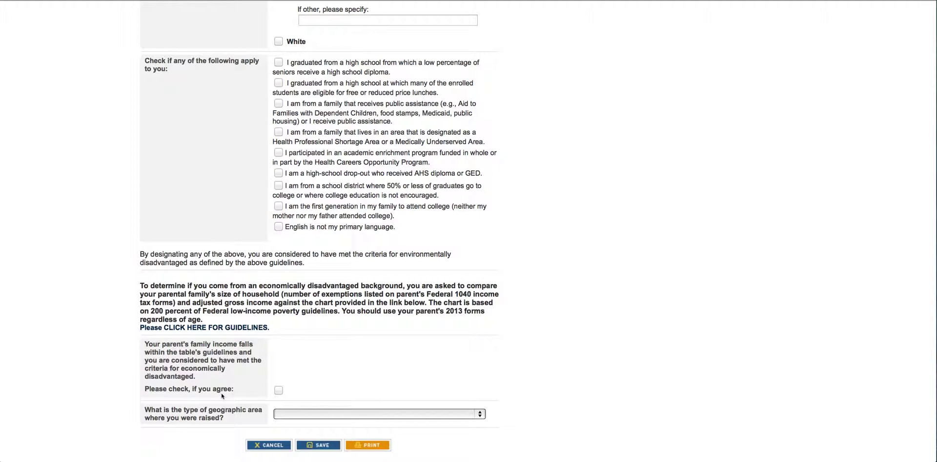
{"action": "scroll", "coordinate": [222, 395], "scroll_direction": "up", "scroll_amount": 20}
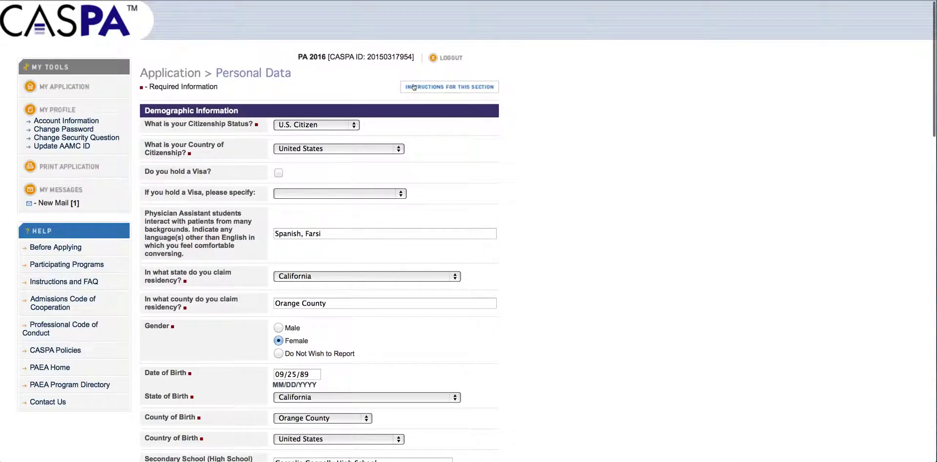
{"action": "left_click", "coordinate": [414, 87]}
{"action": "left_click_drag", "start_coordinate": [356, 257], "coordinate": [429, 396]}
{"action": "scroll", "coordinate": [244, 220], "scroll_direction": "down", "scroll_amount": 5}
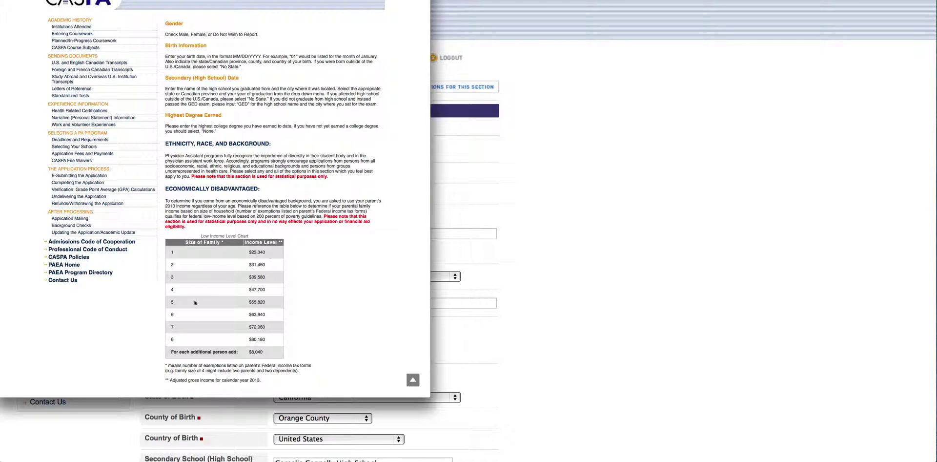
{"action": "key", "text": "super+w"}
{"action": "scroll", "coordinate": [364, 324], "scroll_direction": "down", "scroll_amount": 15}
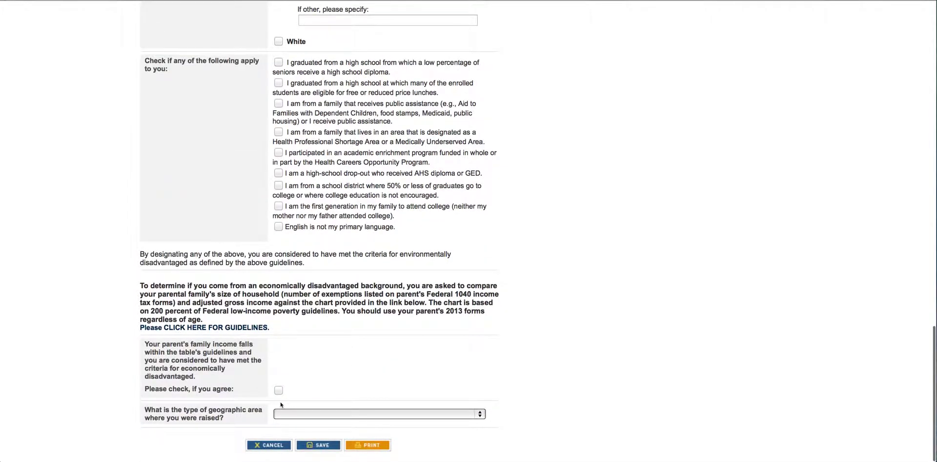
Leave geographic area unchosen and save, which rejects the 09/25/89 birth date
{"action": "left_click", "coordinate": [296, 416]}
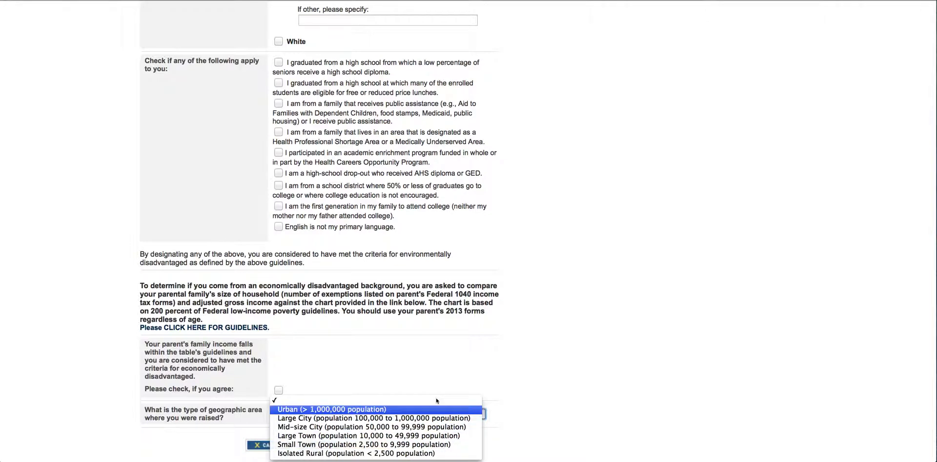
{"action": "key", "text": "Escape"}
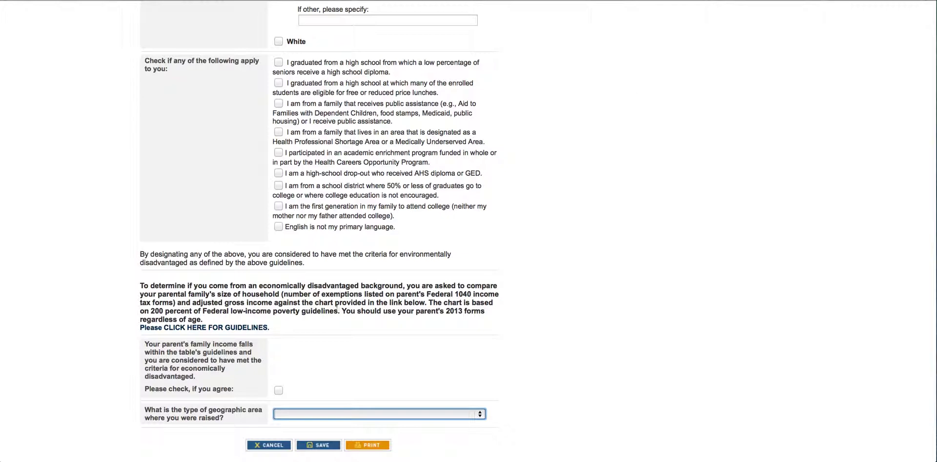
{"action": "left_click", "coordinate": [318, 445]}
{"action": "scroll", "coordinate": [319, 336], "scroll_direction": "down", "scroll_amount": 4}
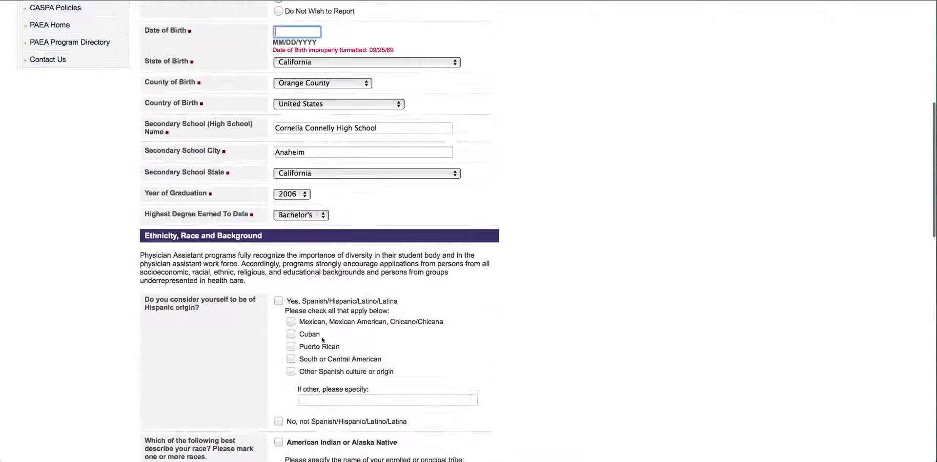
{"action": "scroll", "coordinate": [320, 336], "scroll_direction": "up", "scroll_amount": 2}
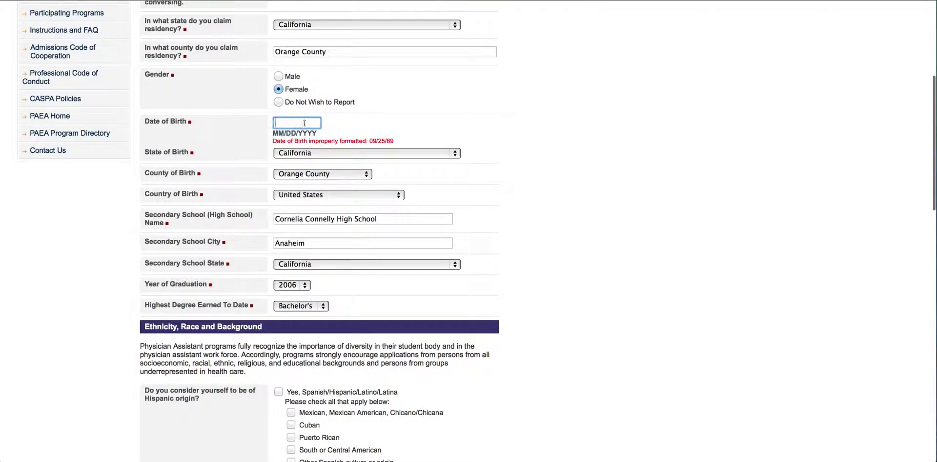
{"action": "type", "text": "09/"}
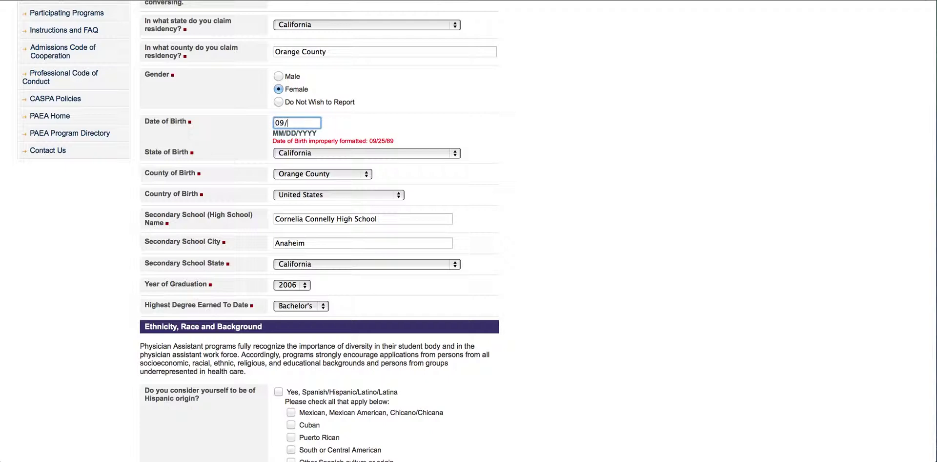
{"action": "type", "text": "25/89"}
{"action": "left_click", "coordinate": [406, 139]}
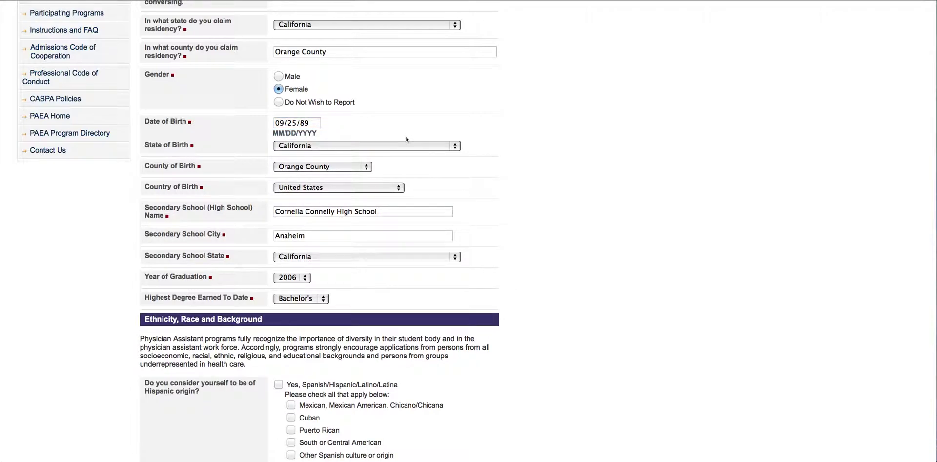
{"action": "scroll", "coordinate": [406, 139], "scroll_direction": "down", "scroll_amount": 1}
{"action": "scroll", "coordinate": [406, 139], "scroll_direction": "down", "scroll_amount": 15}
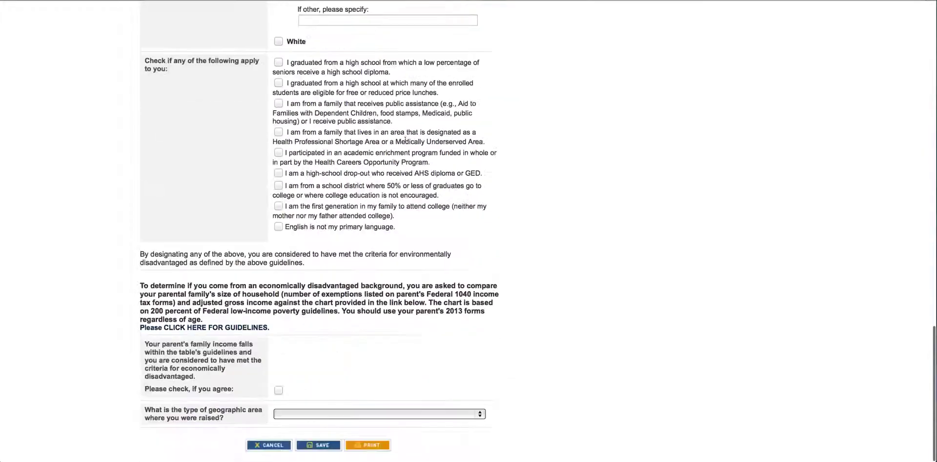
{"action": "left_click", "coordinate": [320, 445]}
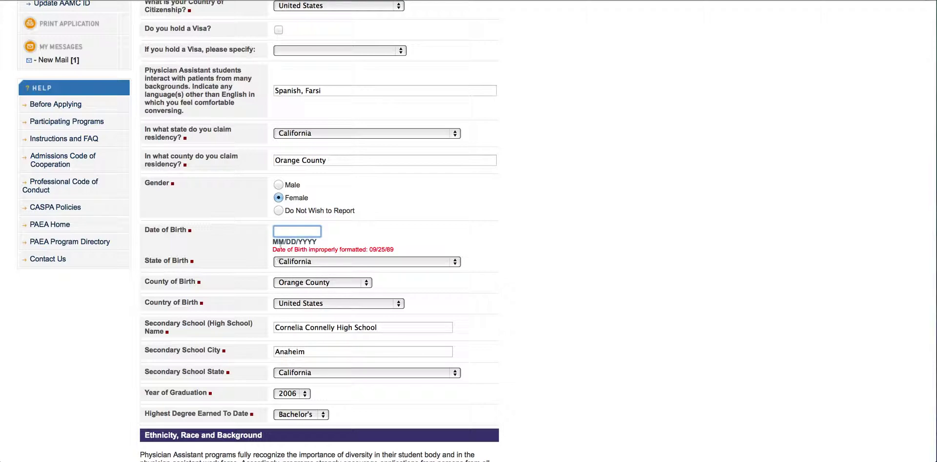
{"action": "scroll", "coordinate": [285, 238], "scroll_direction": "down", "scroll_amount": 10}
{"action": "scroll", "coordinate": [286, 238], "scroll_direction": "down", "scroll_amount": 15}
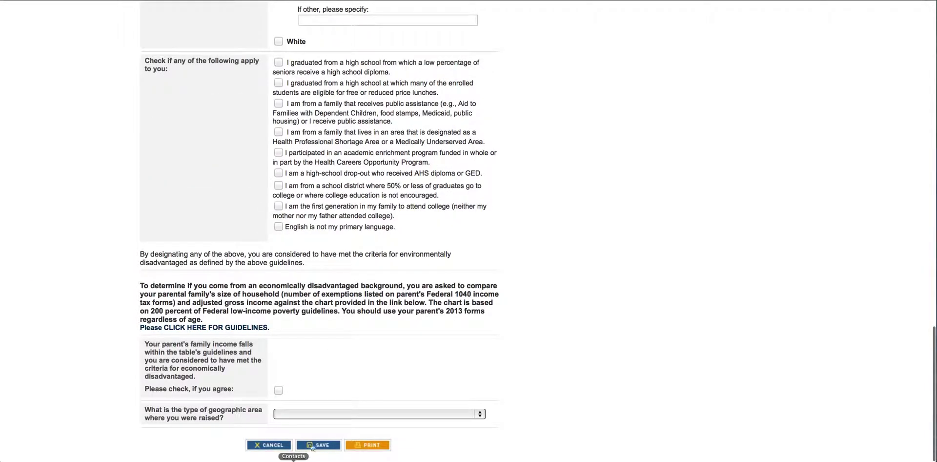
{"action": "left_click", "coordinate": [318, 445]}
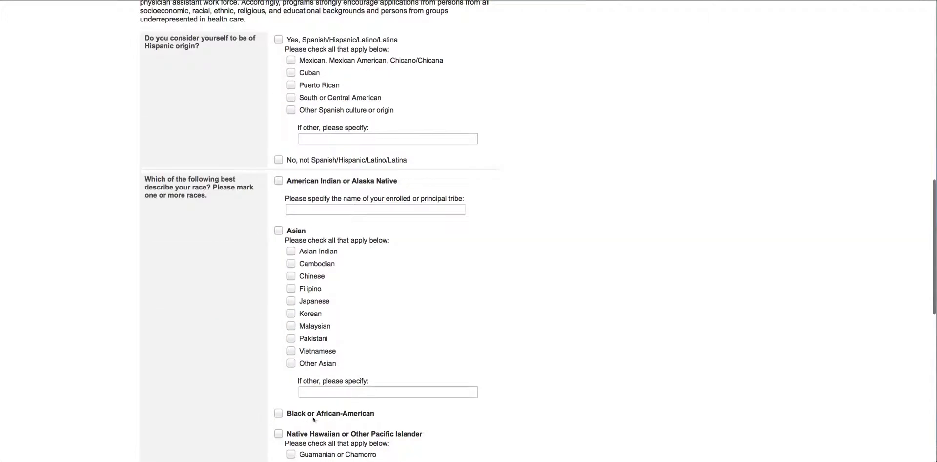
{"action": "scroll", "coordinate": [463, 231], "scroll_direction": "up", "scroll_amount": 5}
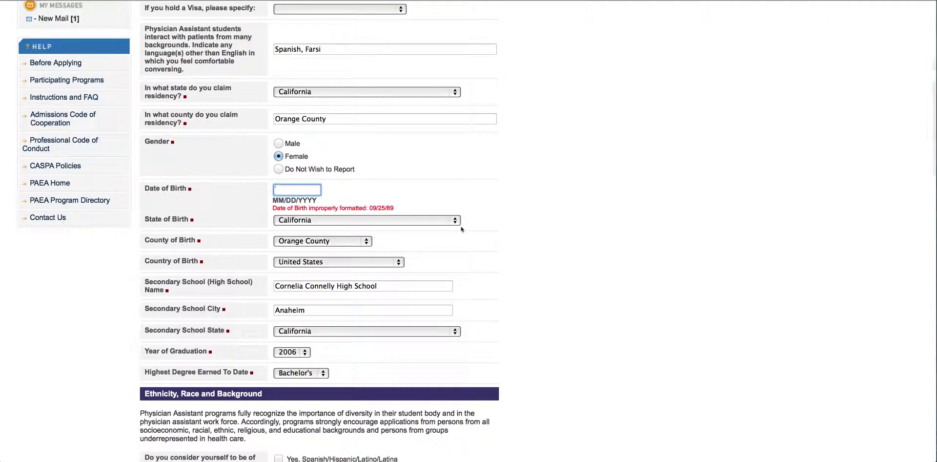
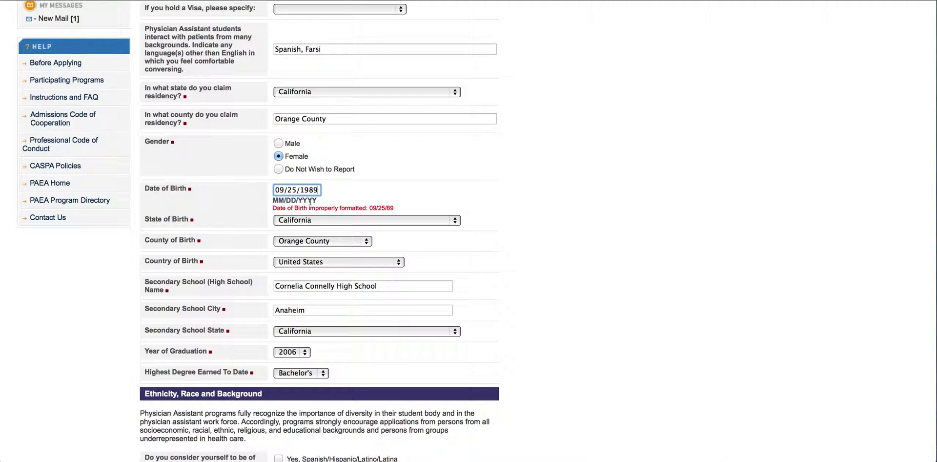
{"action": "scroll", "coordinate": [415, 193], "scroll_direction": "down", "scroll_amount": 20}
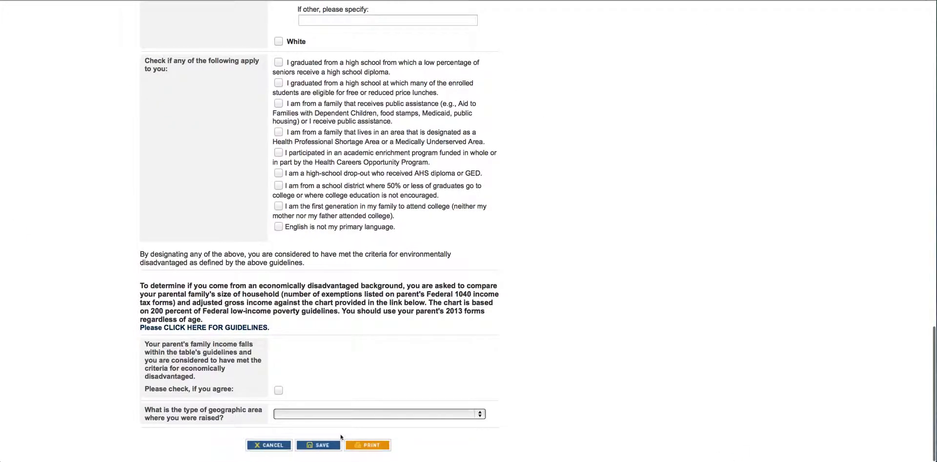
{"action": "left_click", "coordinate": [327, 445]}
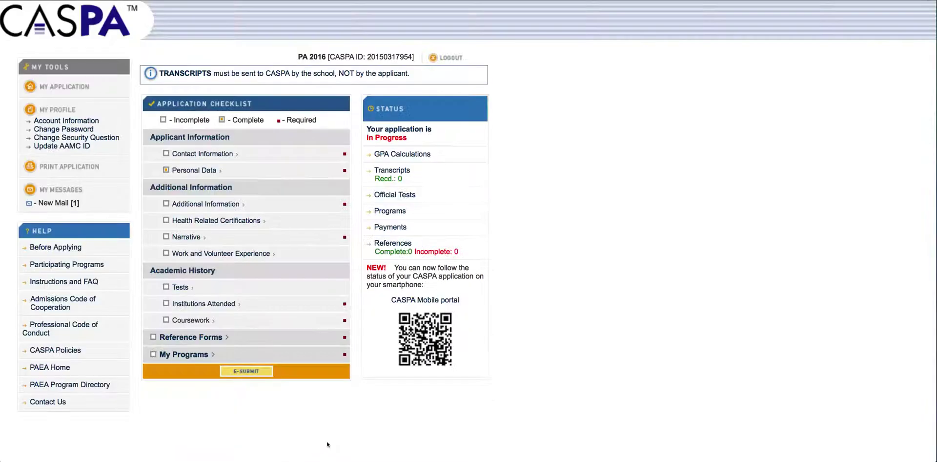